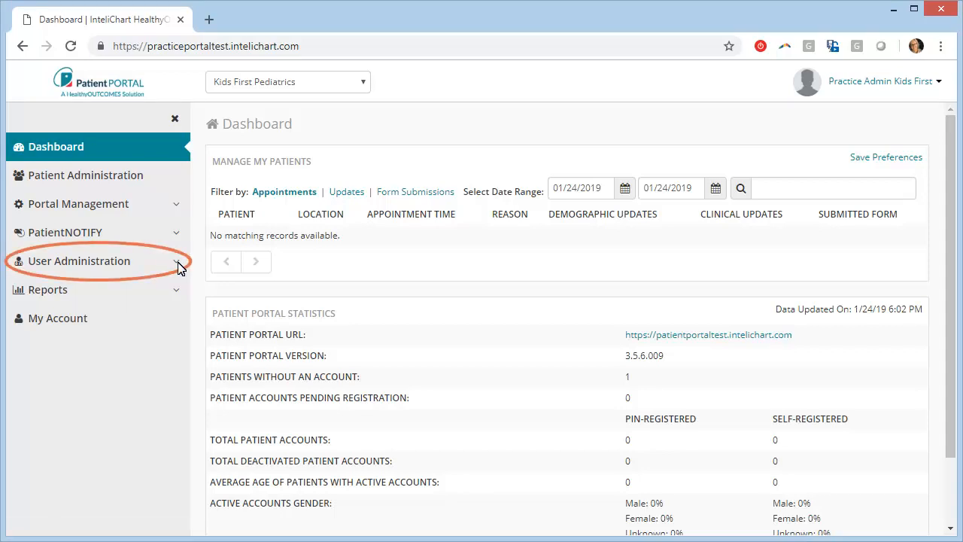
Open Staff Members under User Administration to list the practice's two existing staff.
click(177, 263)
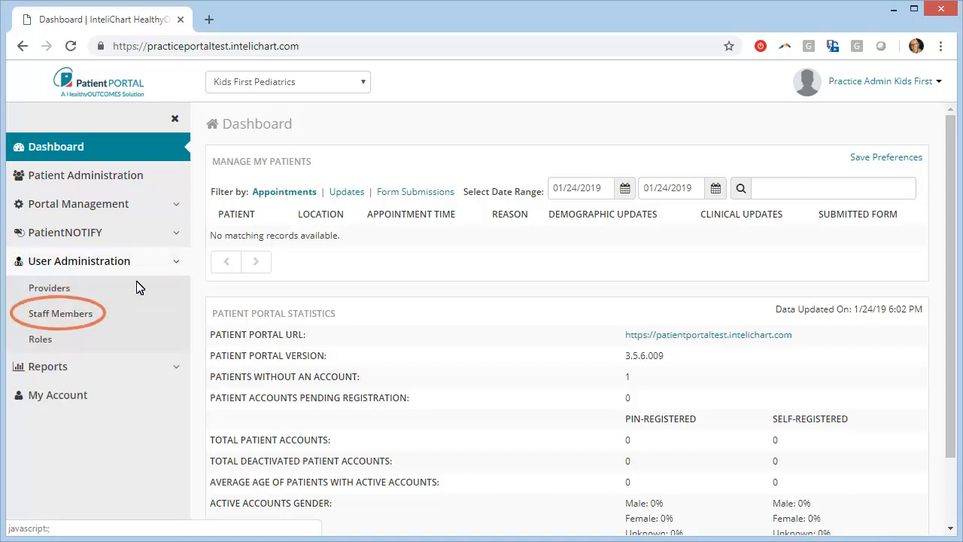
click(57, 317)
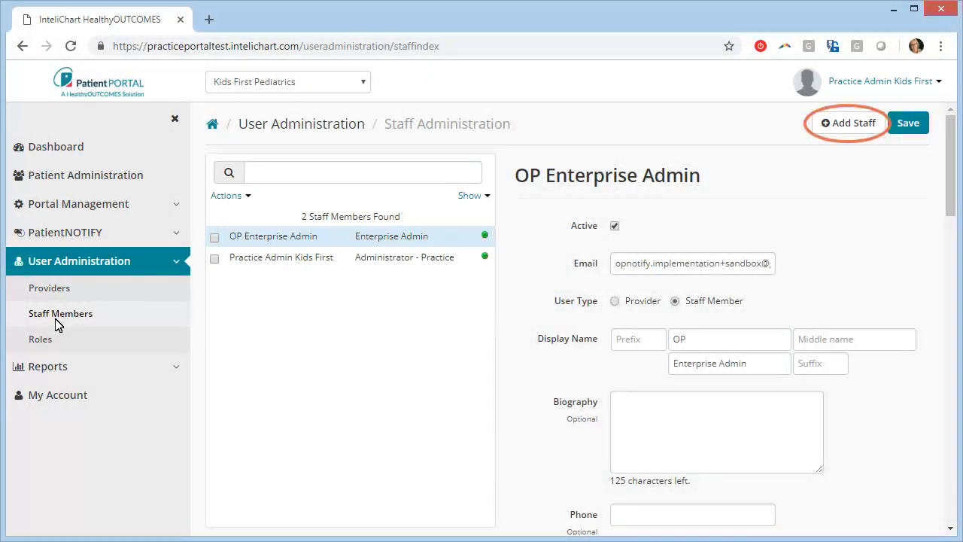
Start a new staff record with the staff e-mail and confirmation e-mail scheduled for 01/28/2019.
click(841, 130)
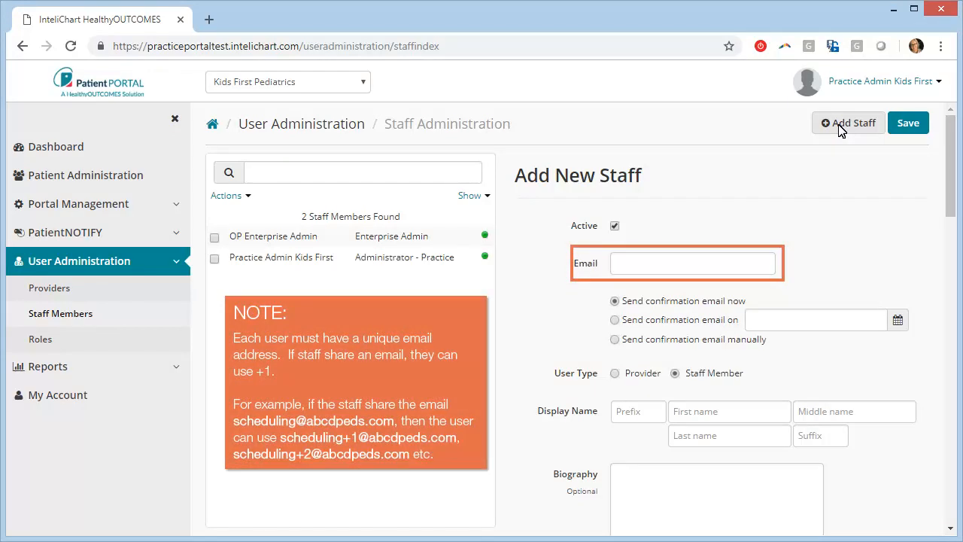
click(619, 271)
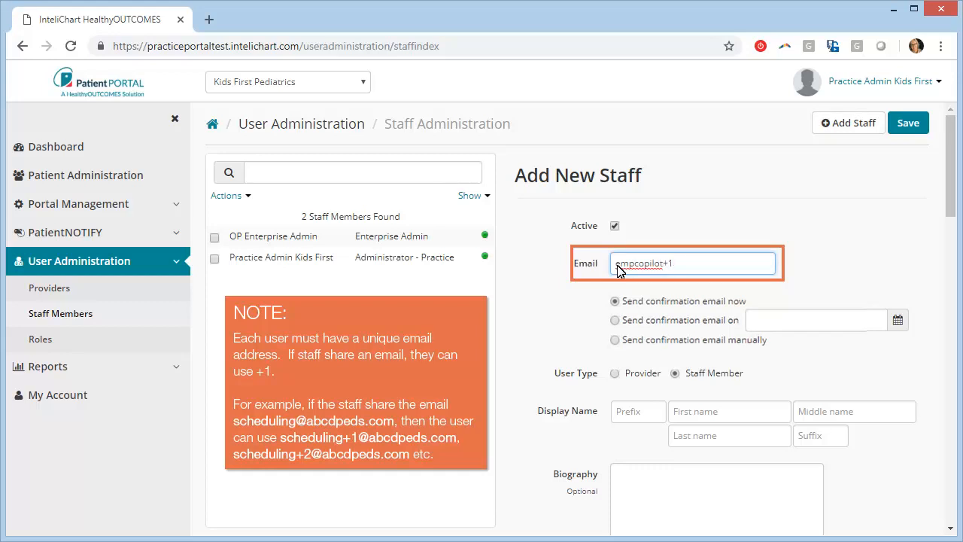
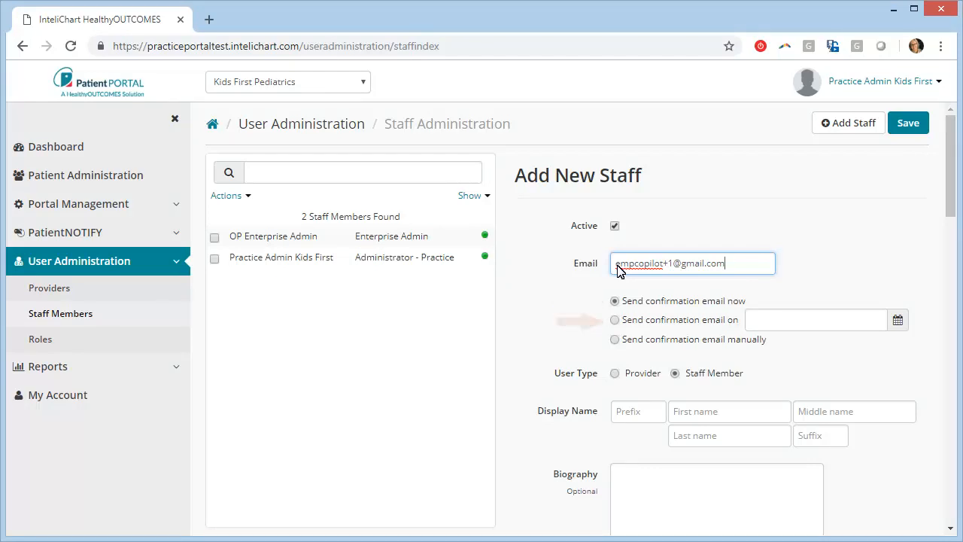
click(615, 322)
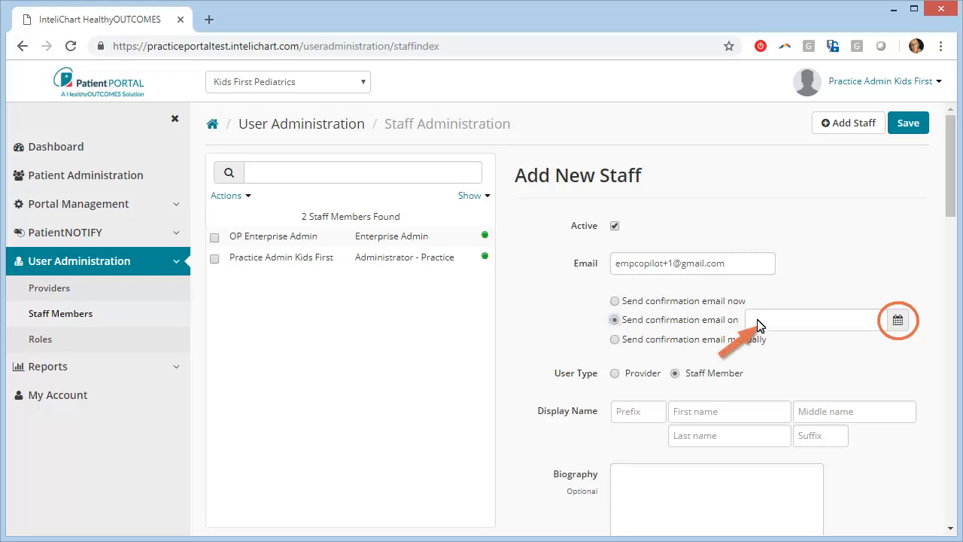
click(897, 319)
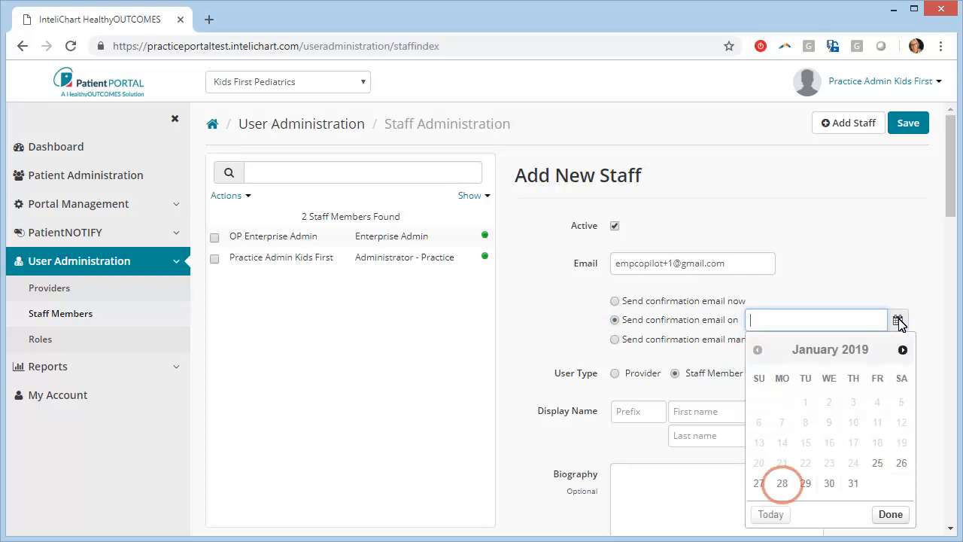
click(783, 484)
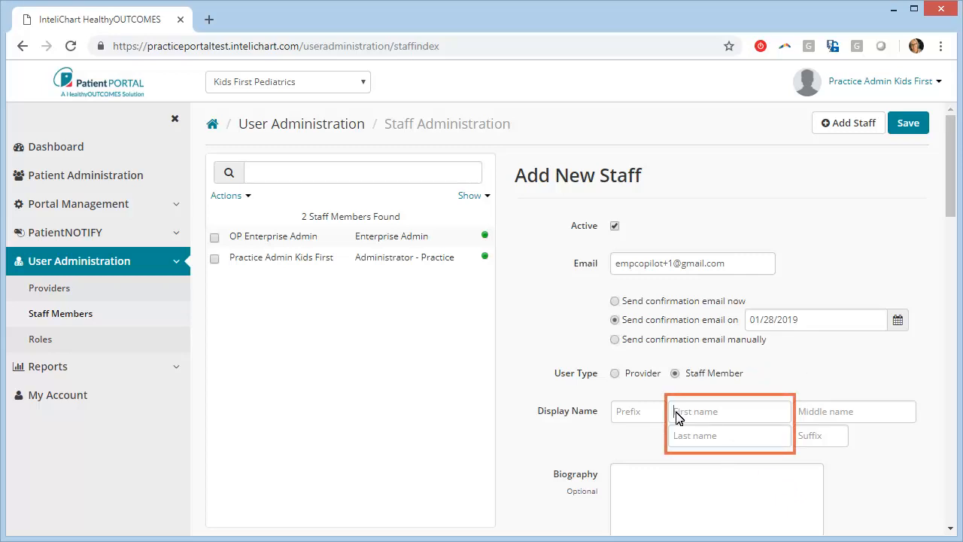
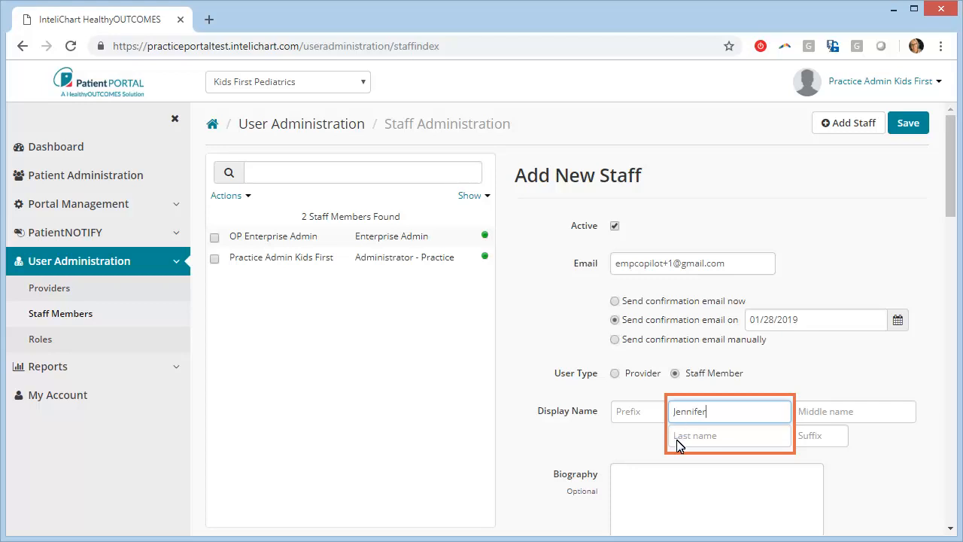
Enter the staff member's first and last name.
click(679, 437)
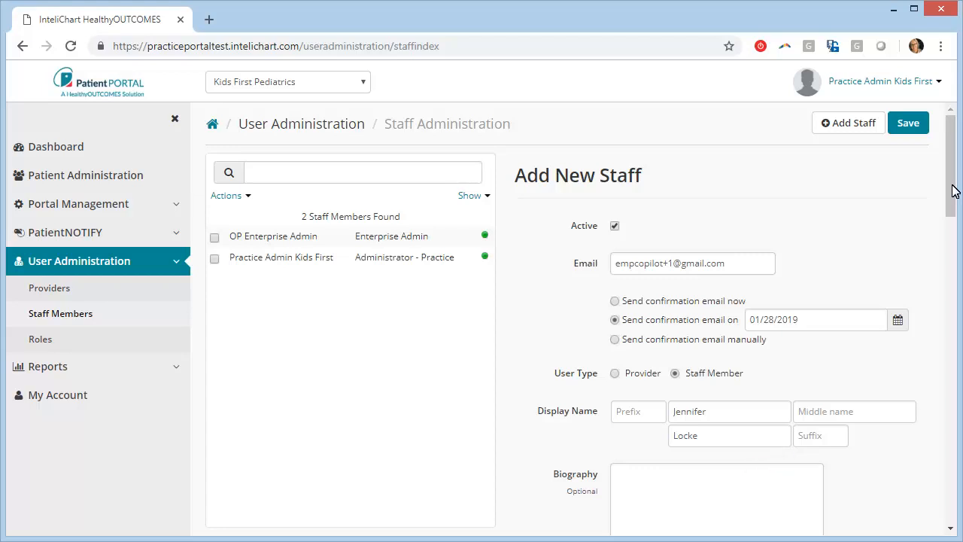
Associate the staff member with Kids First Pediatrics in the Front Desk Staff role.
drag(954, 190, 960, 343)
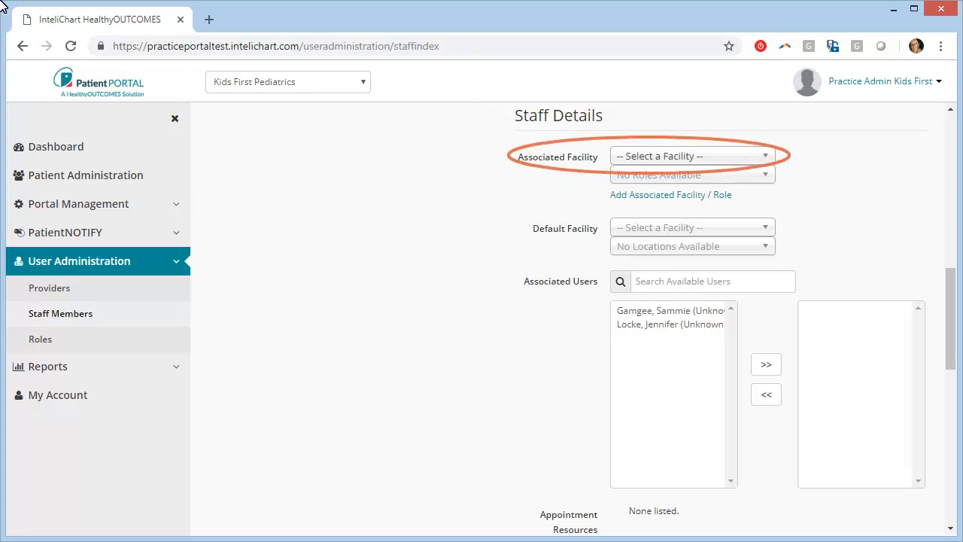
click(769, 159)
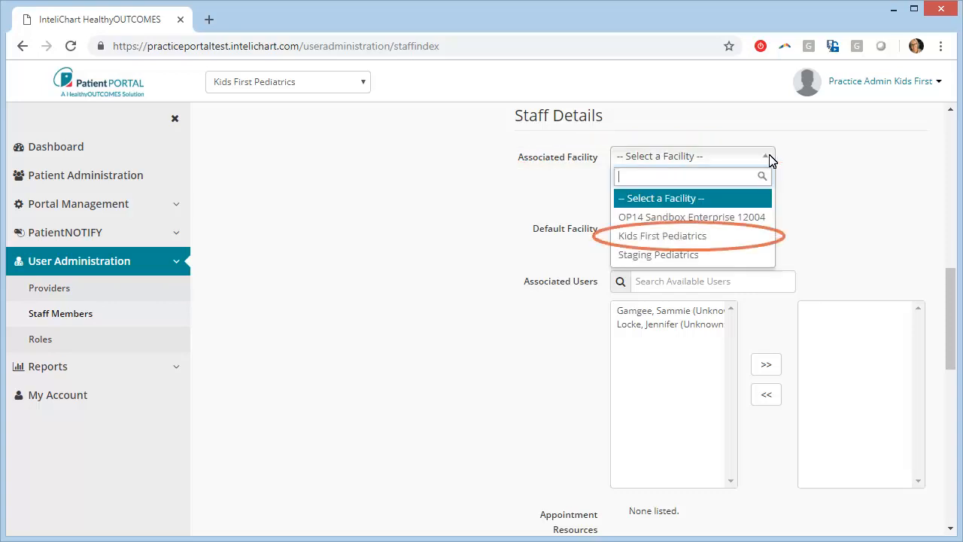
click(651, 233)
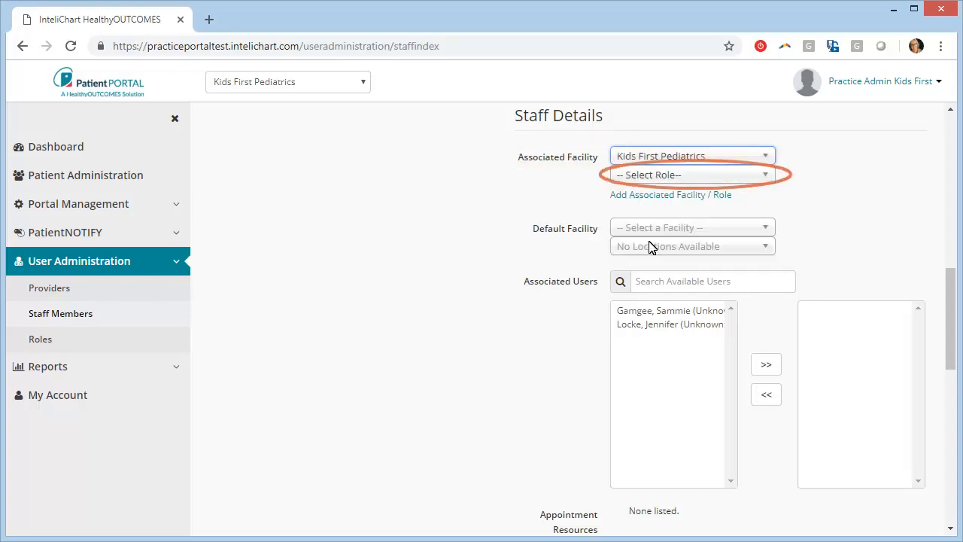
click(765, 179)
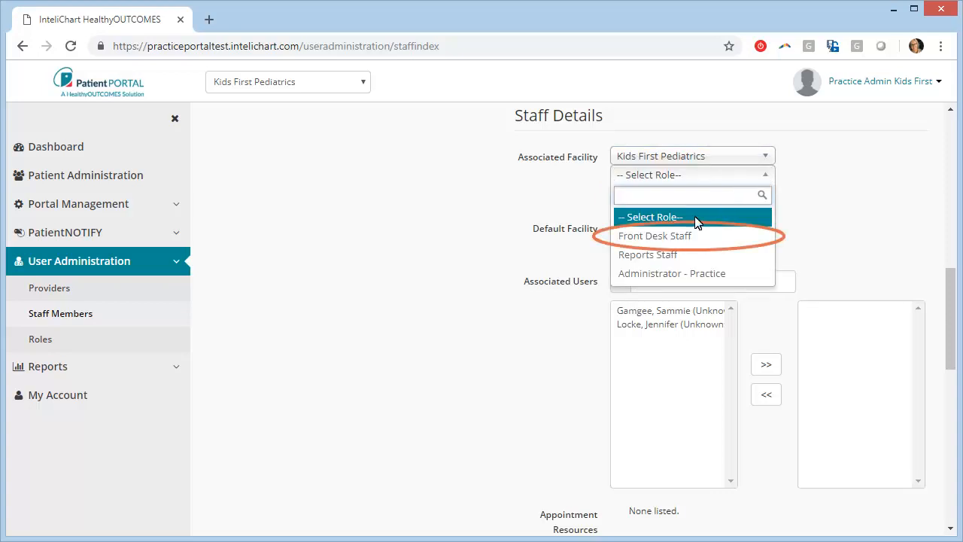
click(663, 238)
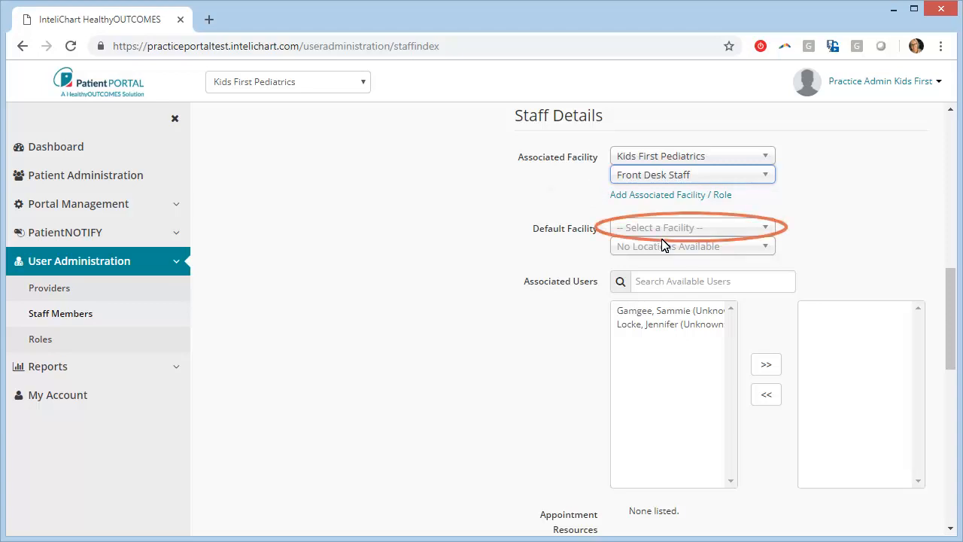
Set default facility Kids First Pediatrics, location Kids First Main Office, and link the staff member's user.
click(765, 228)
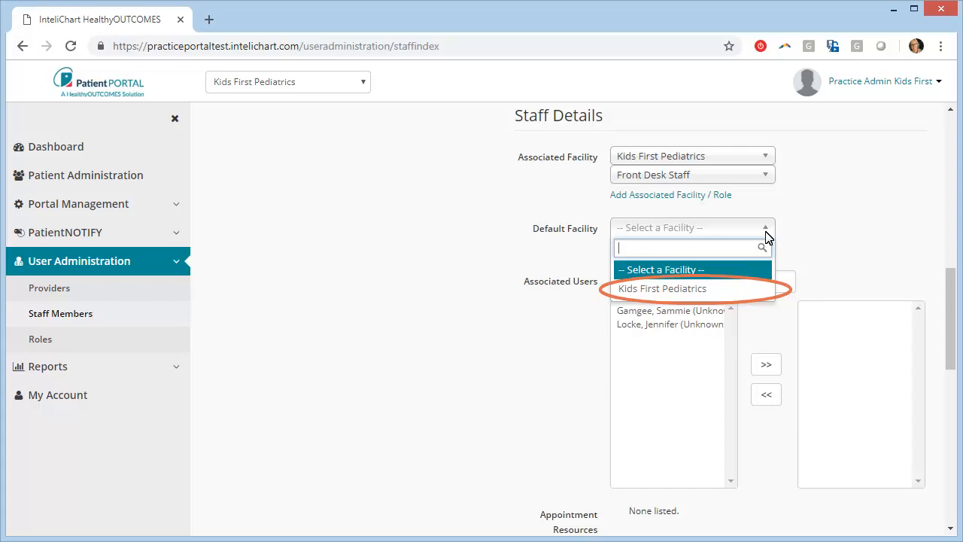
click(673, 290)
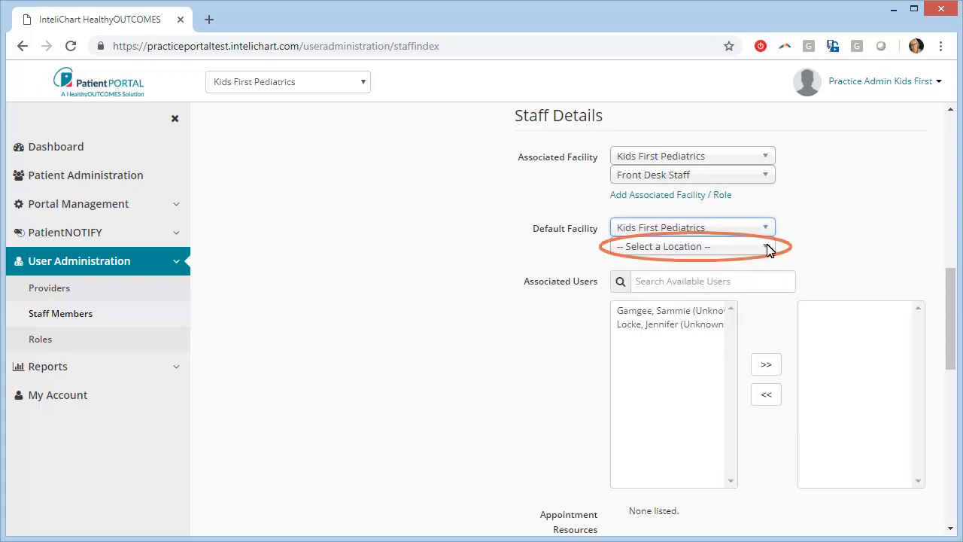
click(768, 248)
click(662, 305)
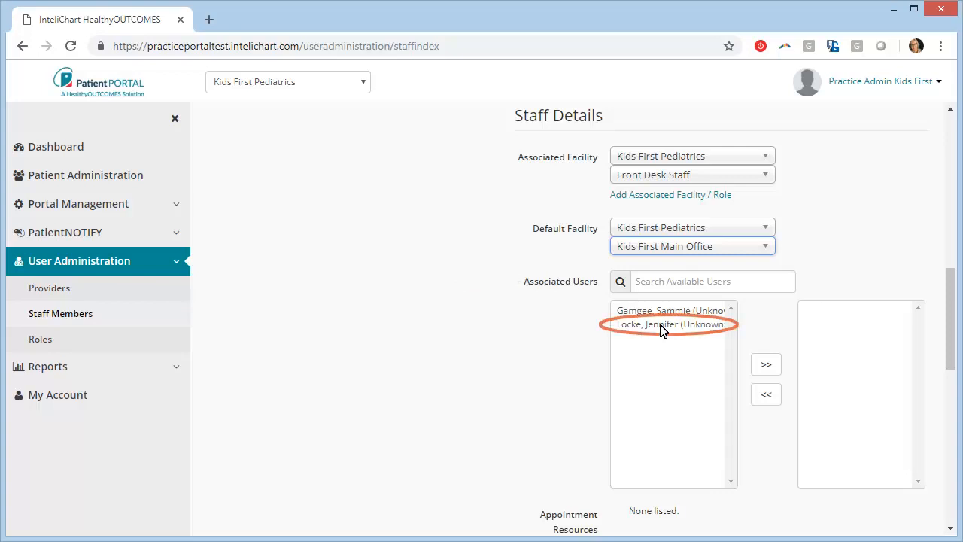
click(662, 324)
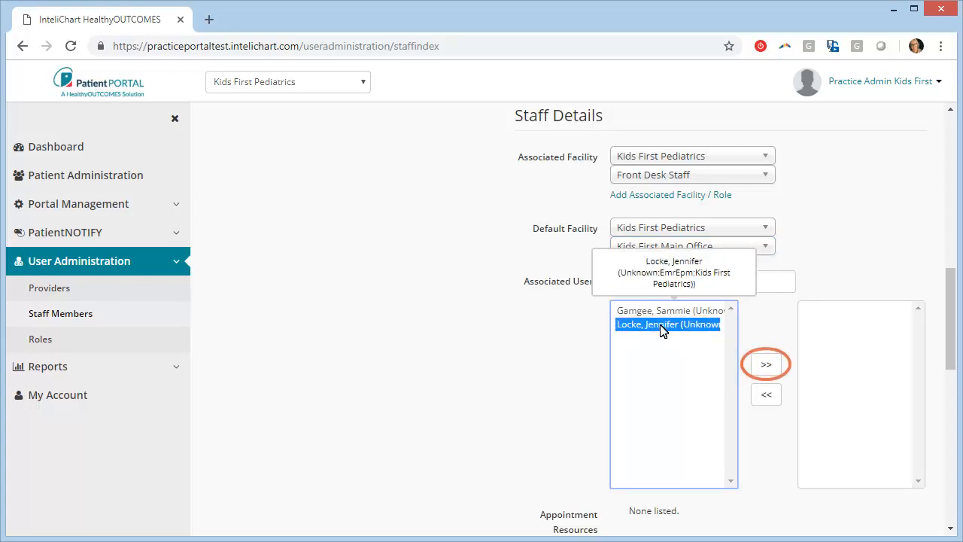
click(766, 367)
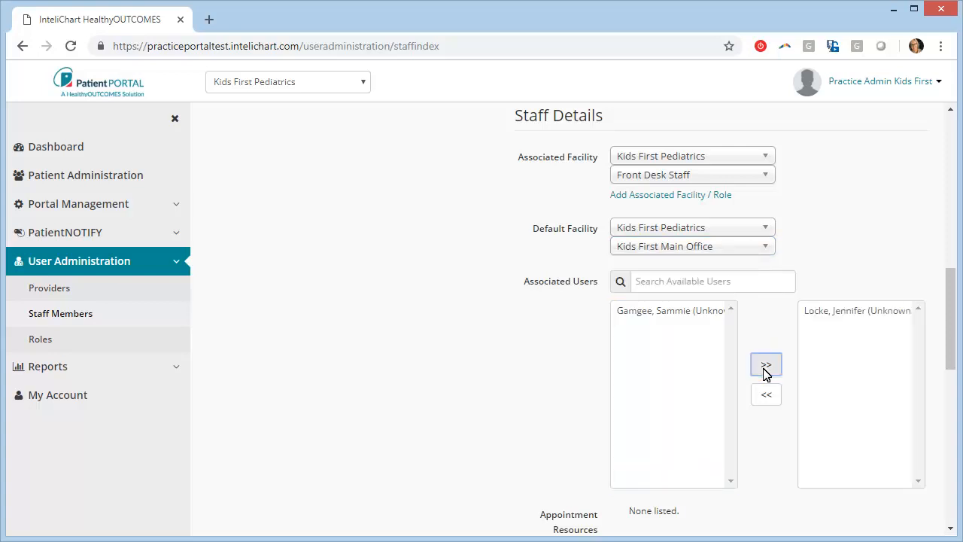
drag(951, 282, 947, 444)
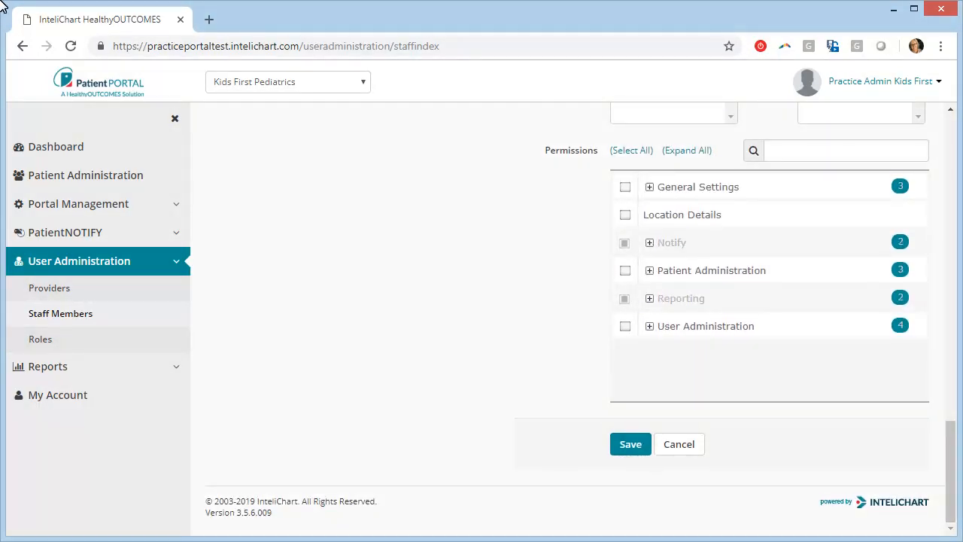
Save the new staff member and go to the Provider Administration page.
click(630, 448)
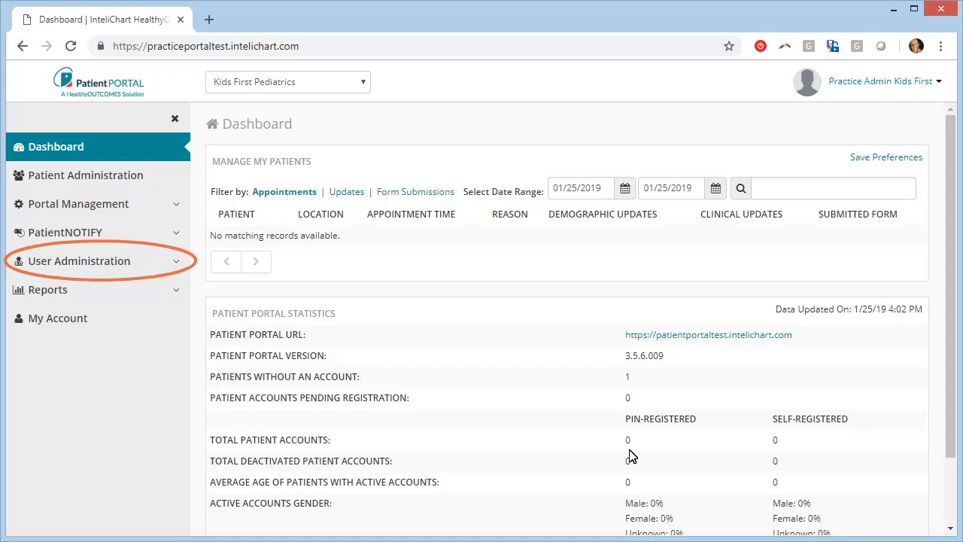
click(179, 263)
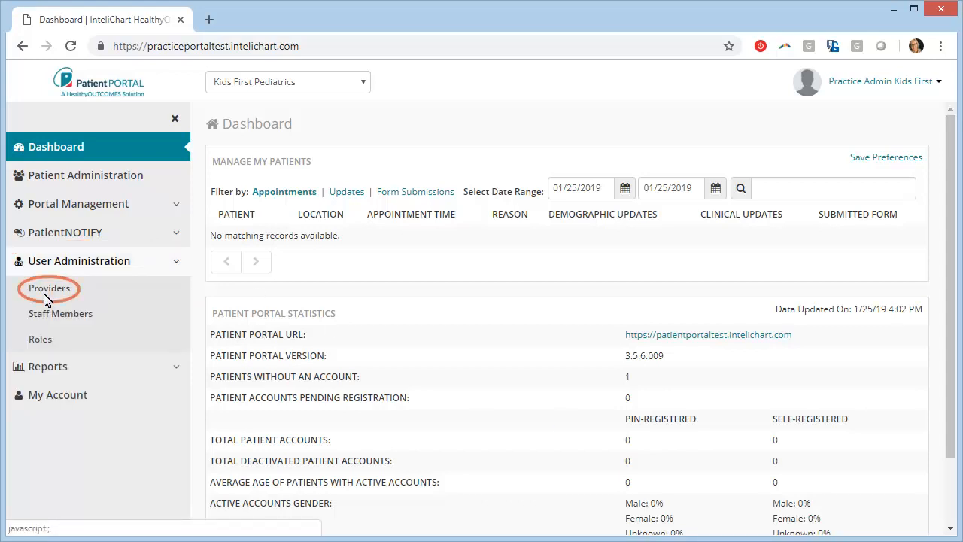
click(43, 294)
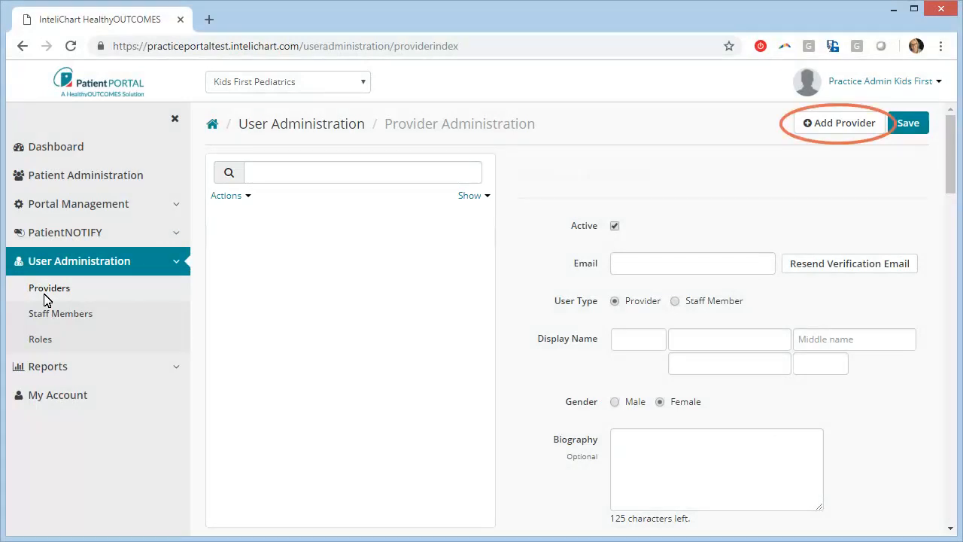
Start a new provider record with the provider's e-mail and manual confirmation sending.
click(837, 125)
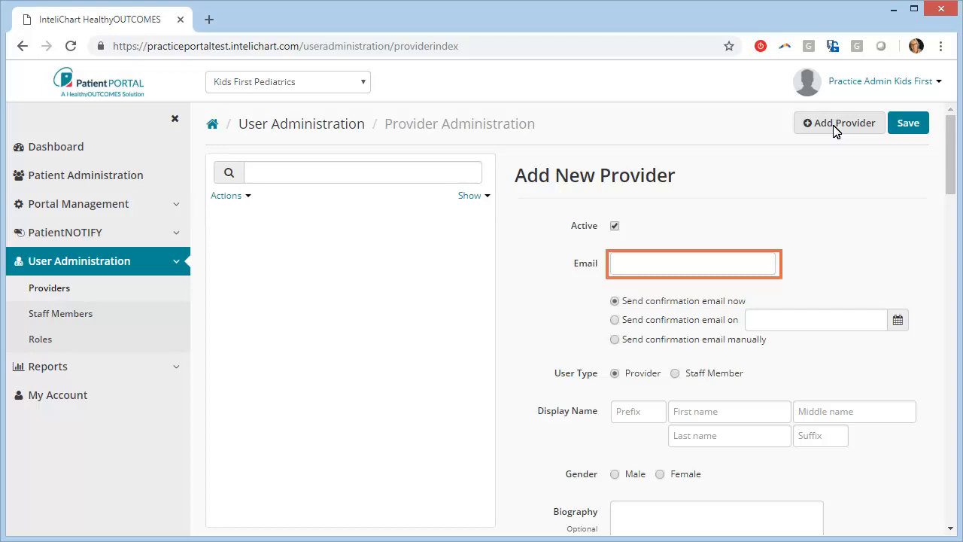
click(616, 271)
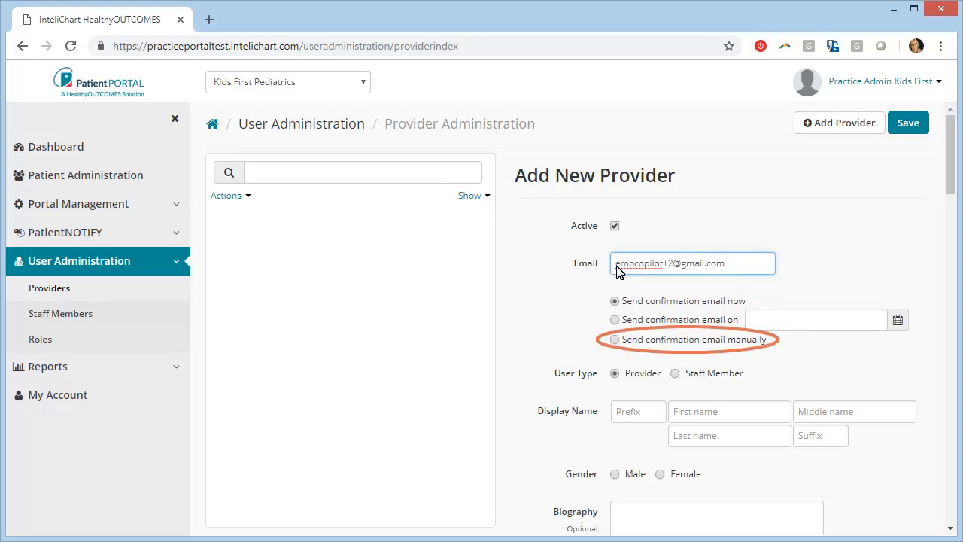
click(618, 339)
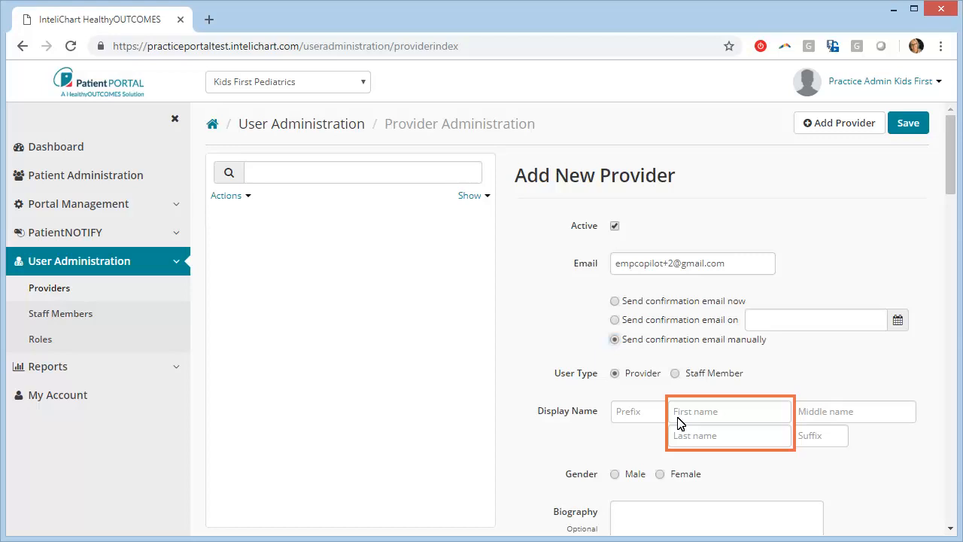
Enter the provider's first and last name and set gender to Male.
click(678, 418)
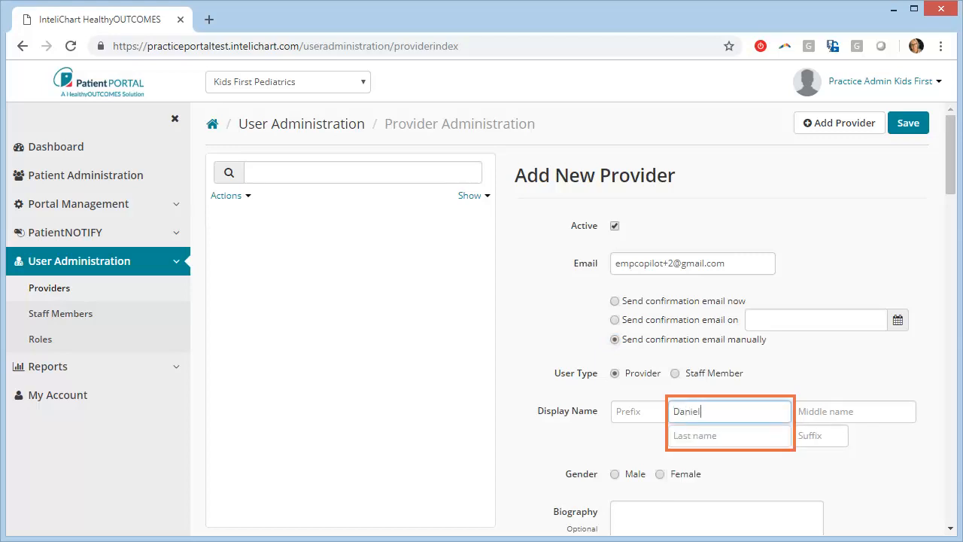
click(681, 437)
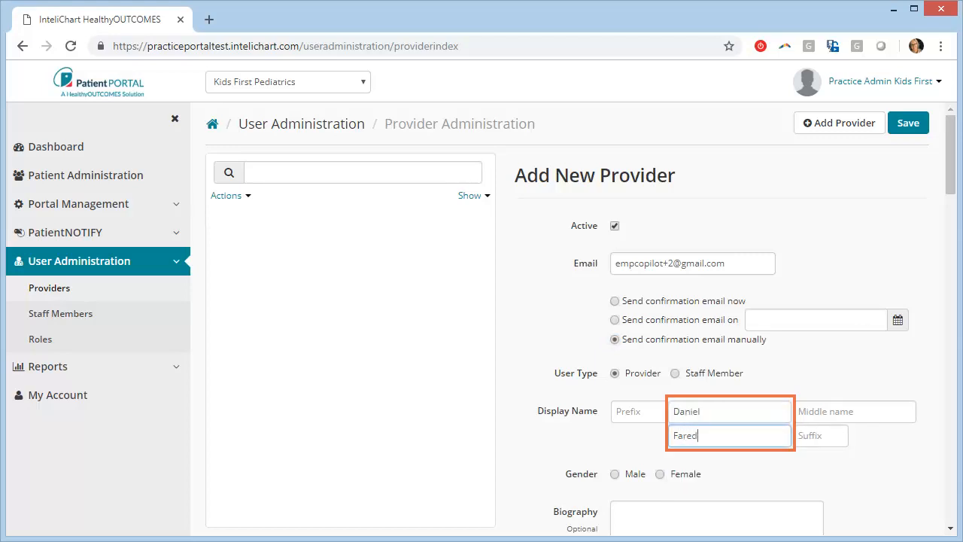
click(615, 475)
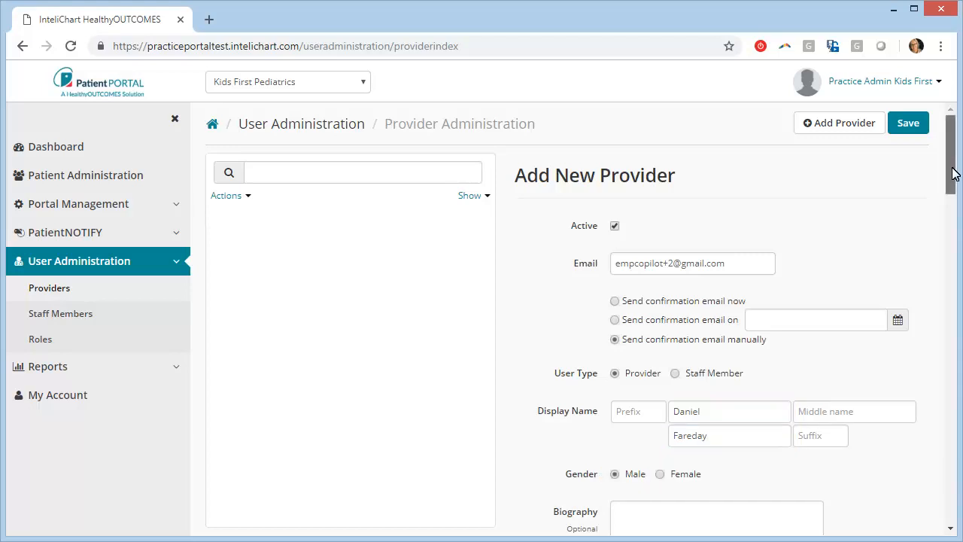
Associate the provider with Kids First Pediatrics in the Front Desk Staff role.
drag(950, 171, 954, 241)
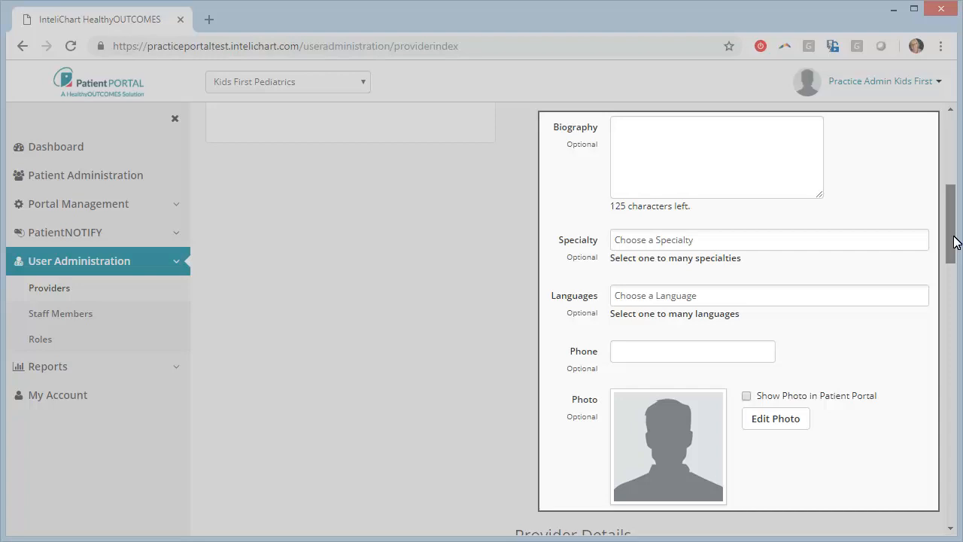
drag(954, 238, 954, 312)
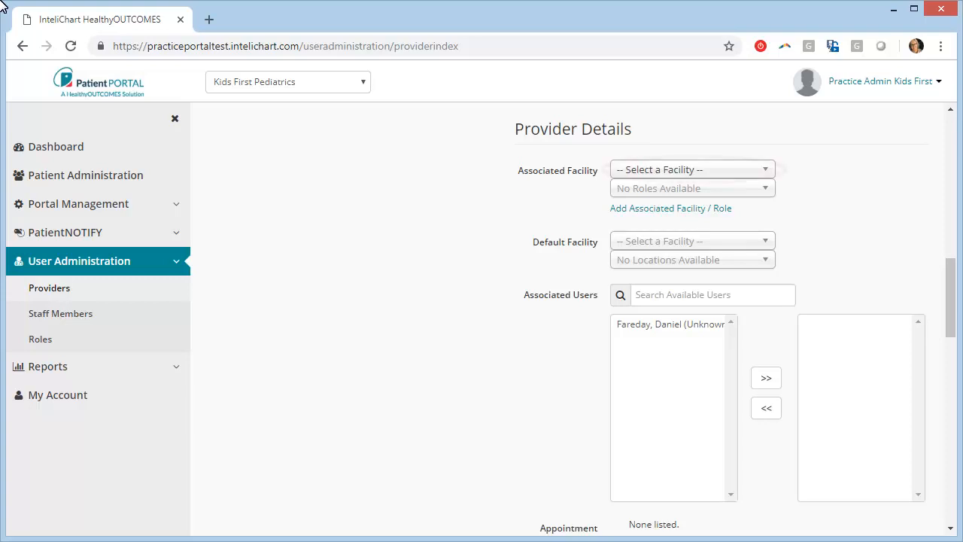
click(767, 175)
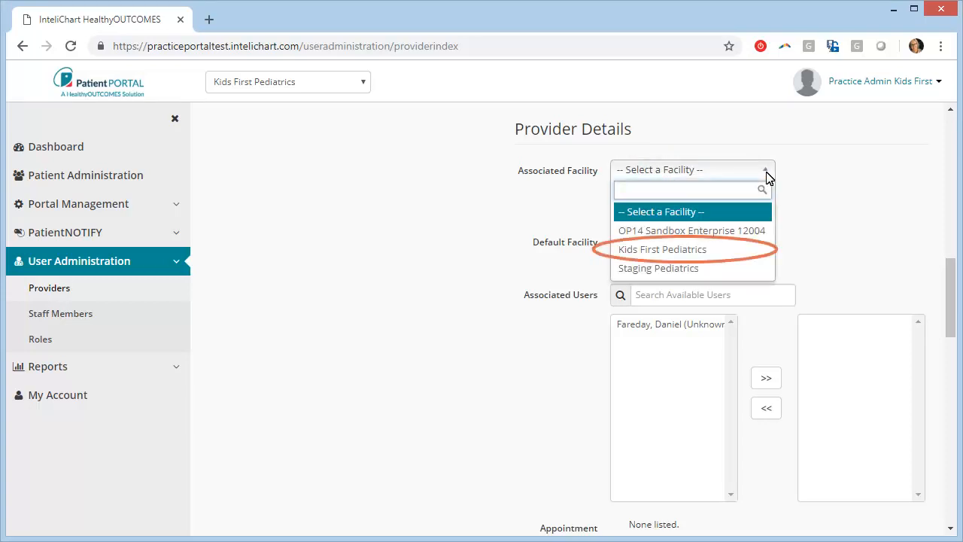
click(666, 251)
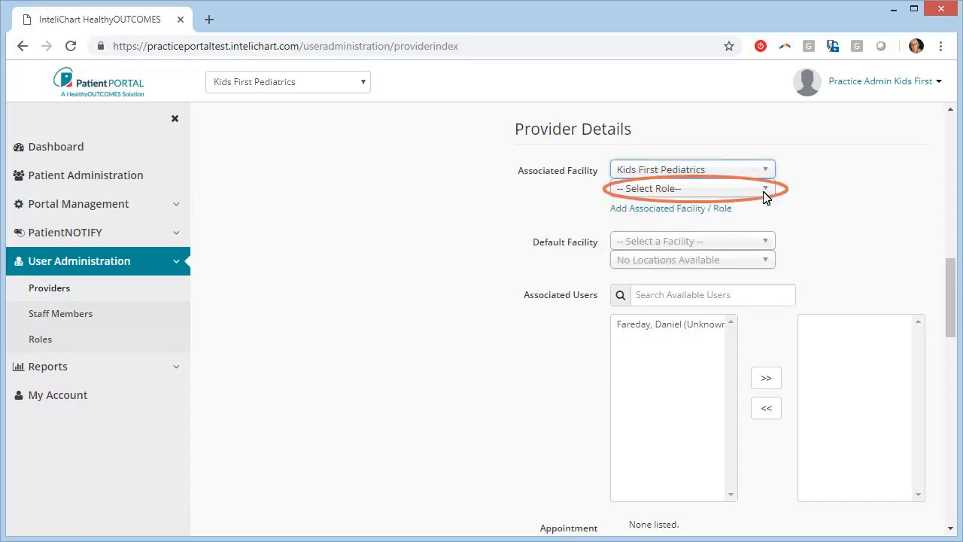
click(765, 197)
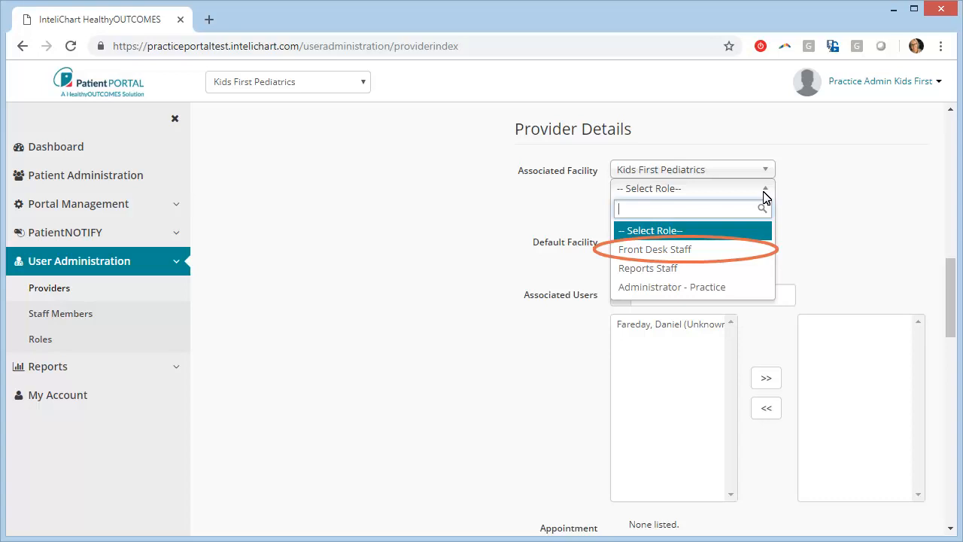
click(654, 251)
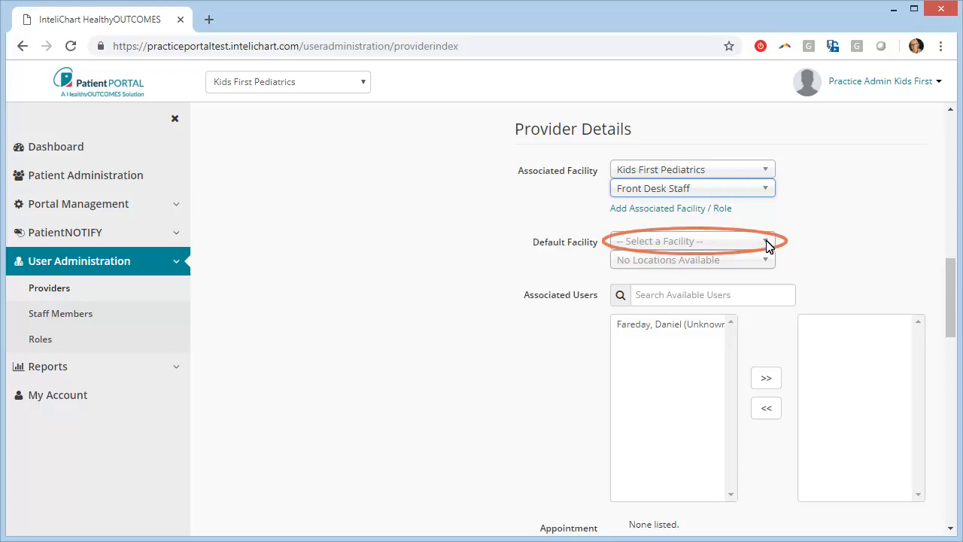
Set default facility Kids First Pediatrics, location Kids First Main Office, and link the provider's user.
click(768, 245)
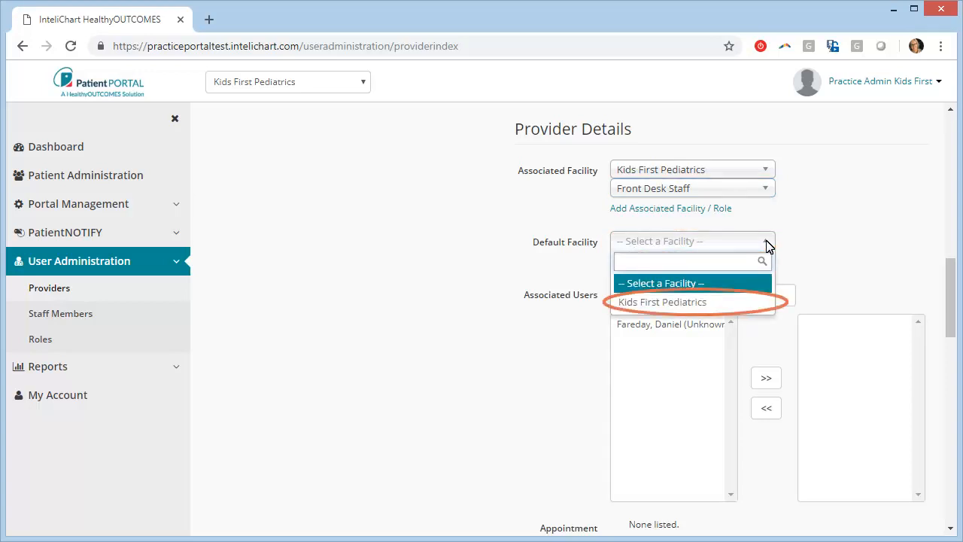
click(680, 304)
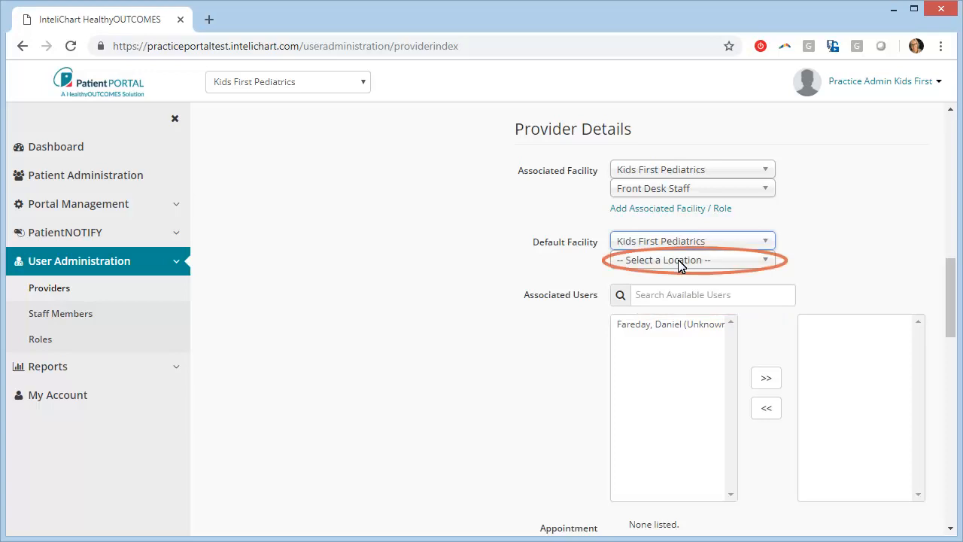
click(679, 261)
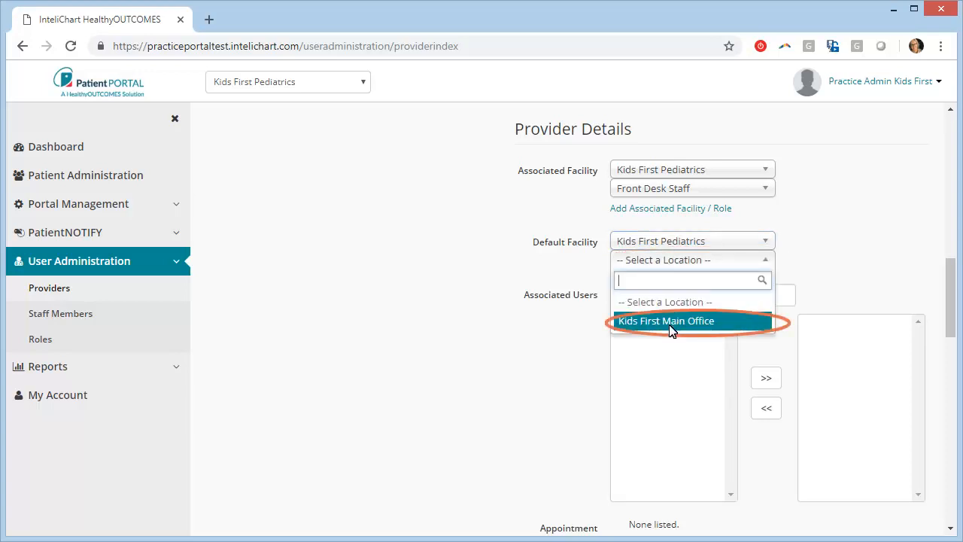
click(675, 326)
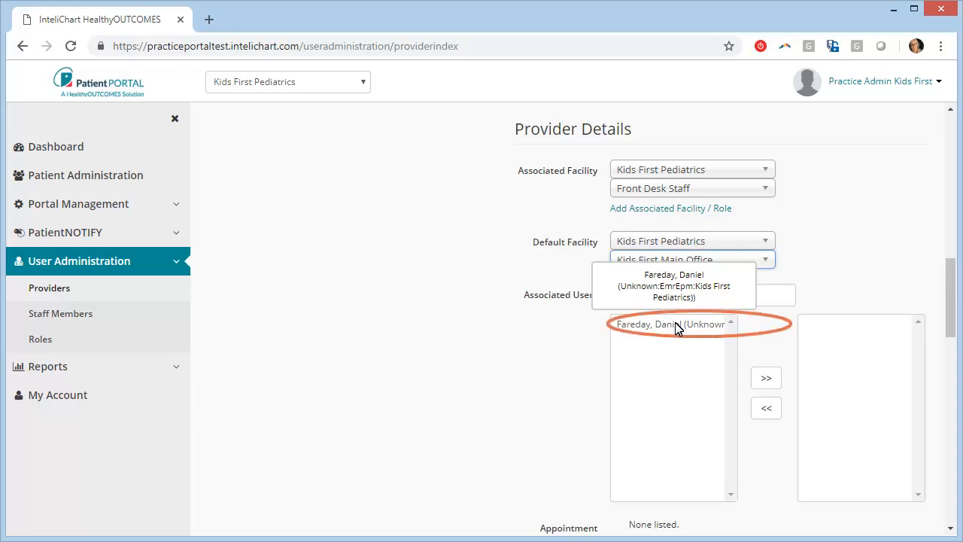
click(676, 324)
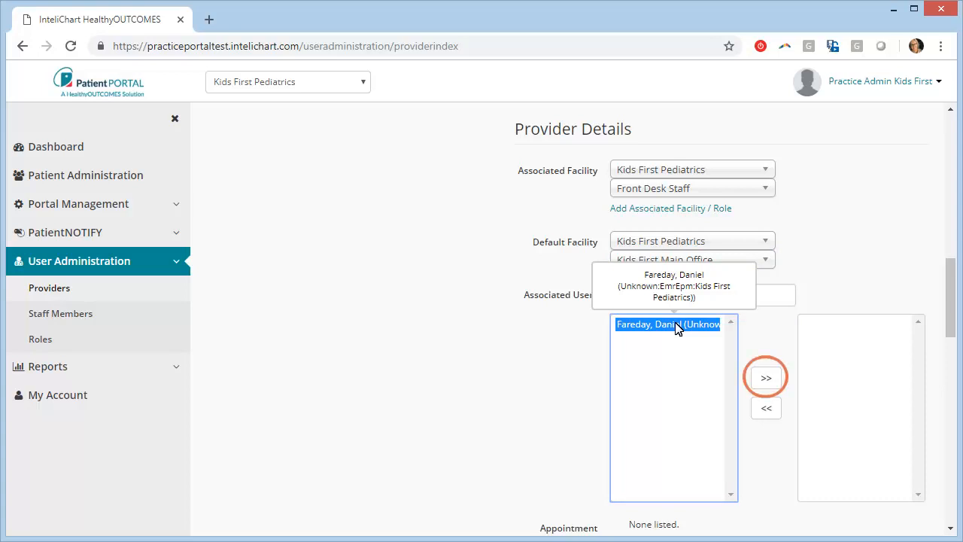
click(765, 379)
drag(951, 268, 957, 327)
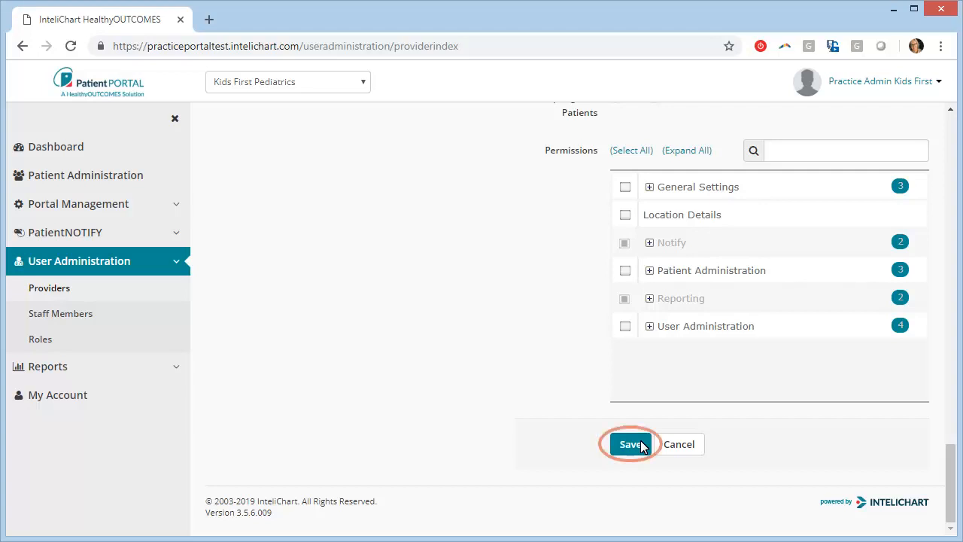
Save the provider so it appears in the list as active Front Desk Staff.
click(631, 444)
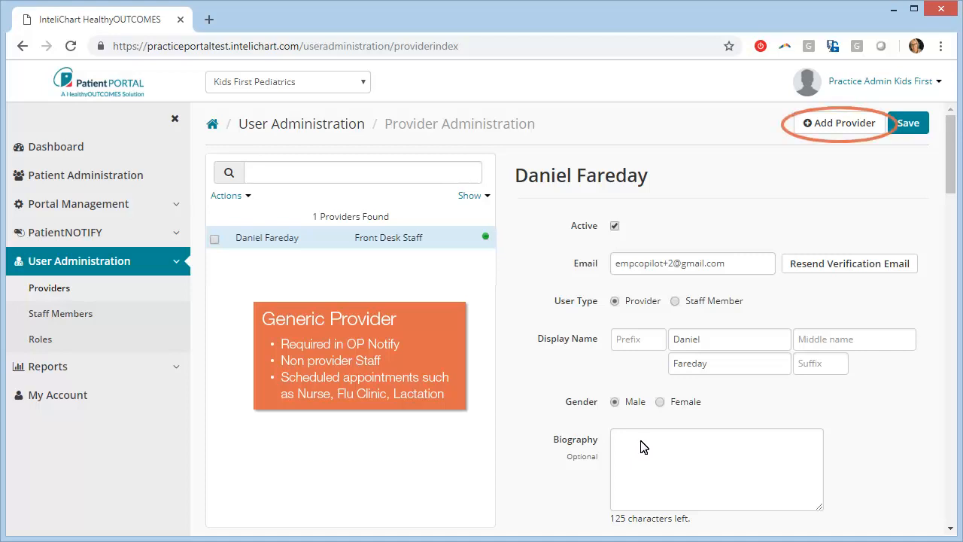
Start another provider record with the generic provider's e-mail and manual confirmation sending.
click(834, 128)
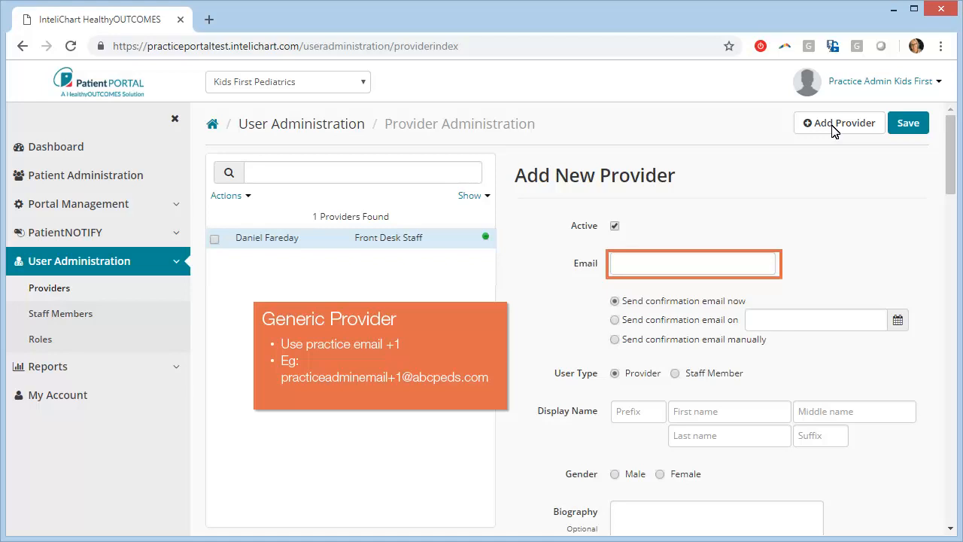
click(622, 263)
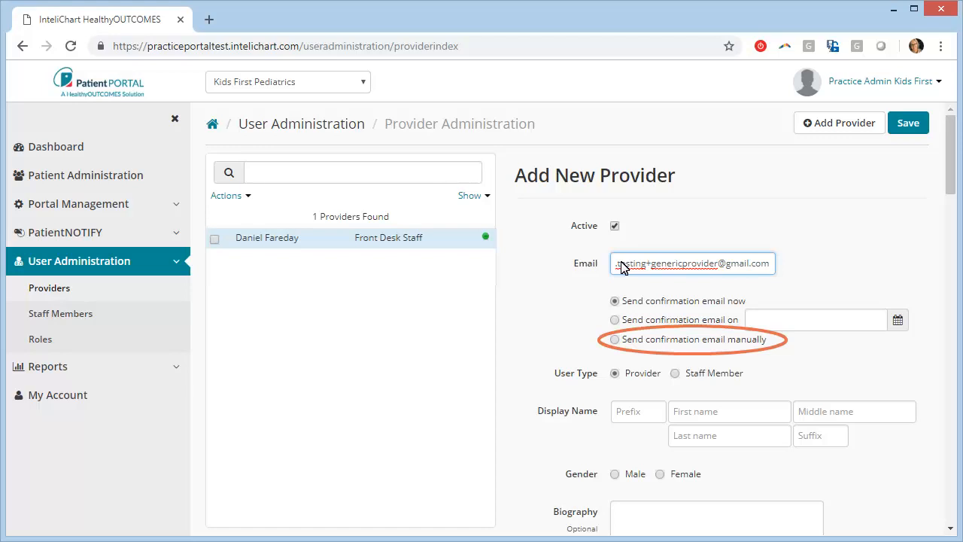
click(614, 340)
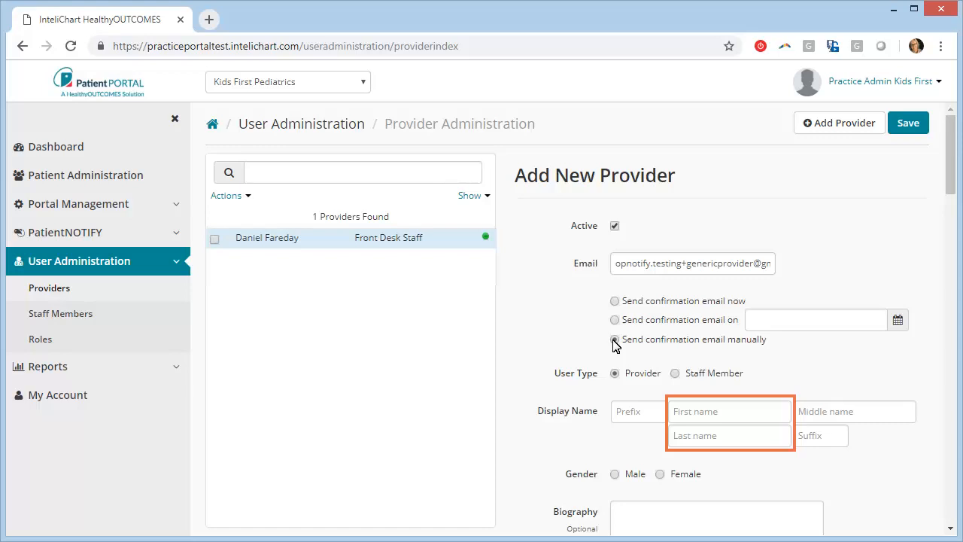
Enter first name 'Generic' and last name 'Provider' for the new provider.
click(677, 417)
text(Generic)
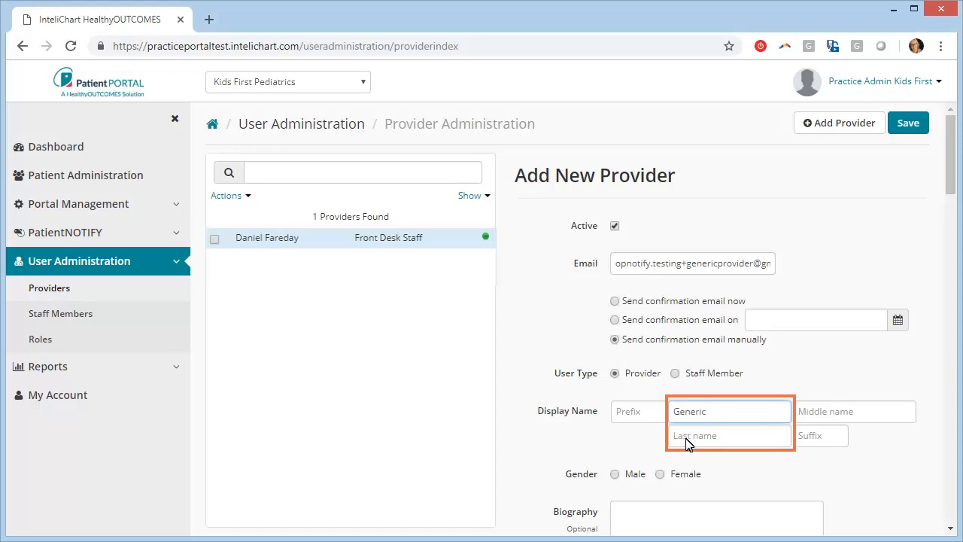
click(686, 436)
text(Provider)
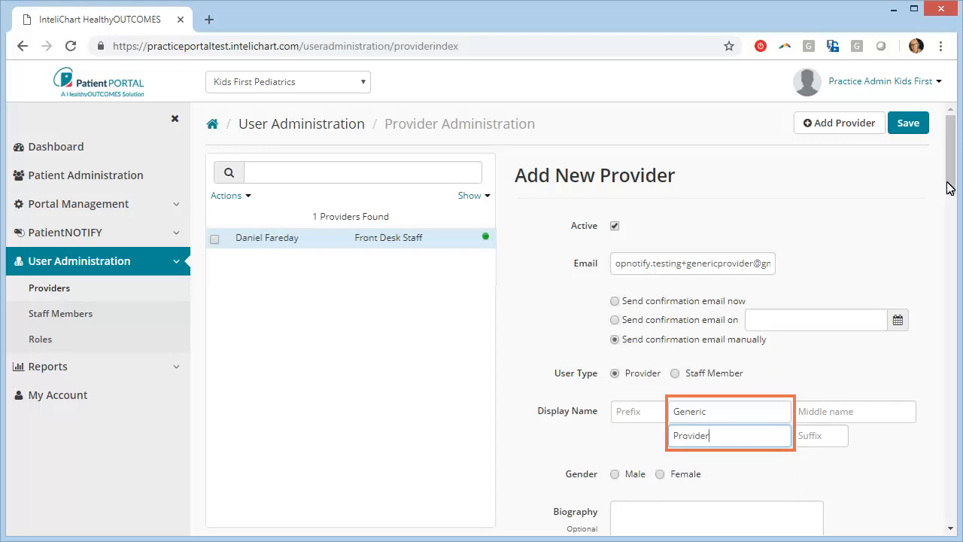
scroll(951, 214, down, 3)
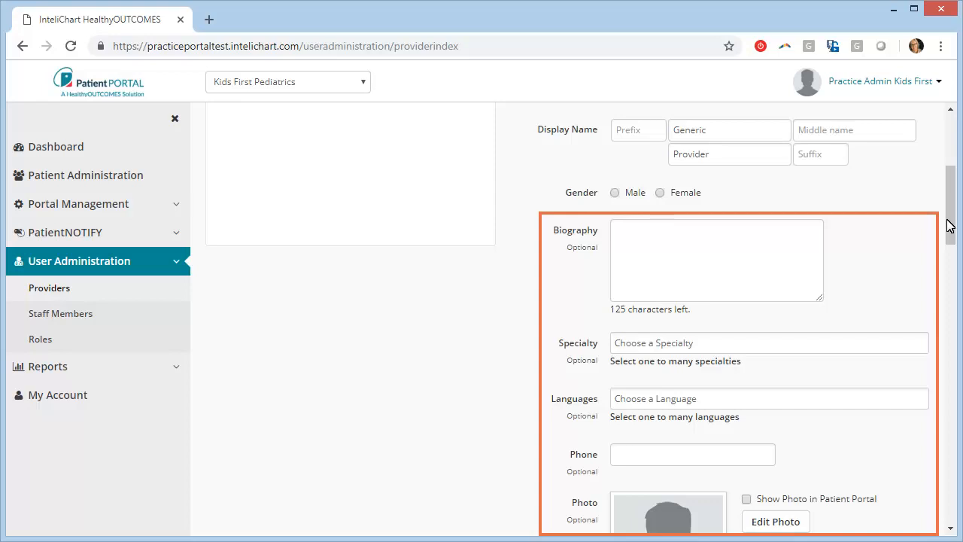
drag(950, 226, 949, 314)
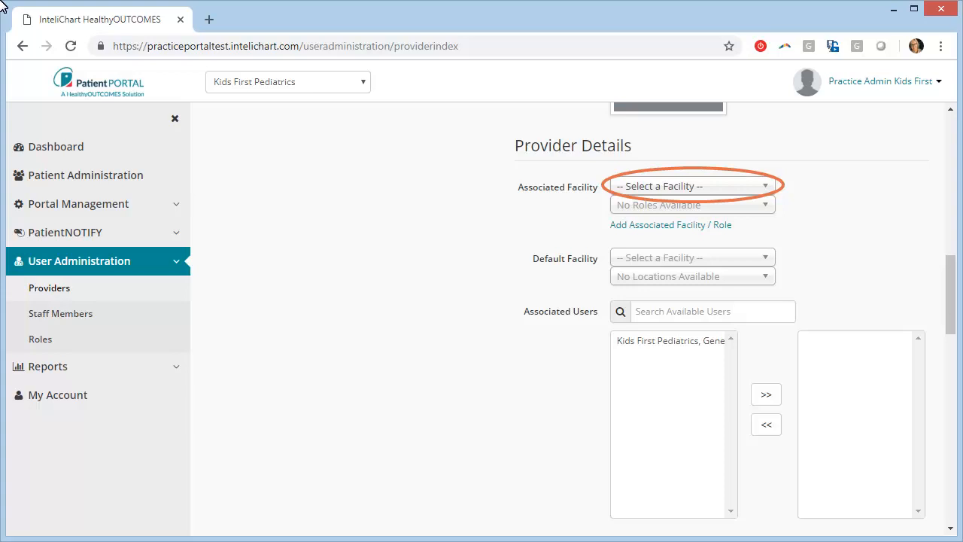
Associate Generic Provider with Kids First Pediatrics in the Front Desk Staff role.
click(763, 187)
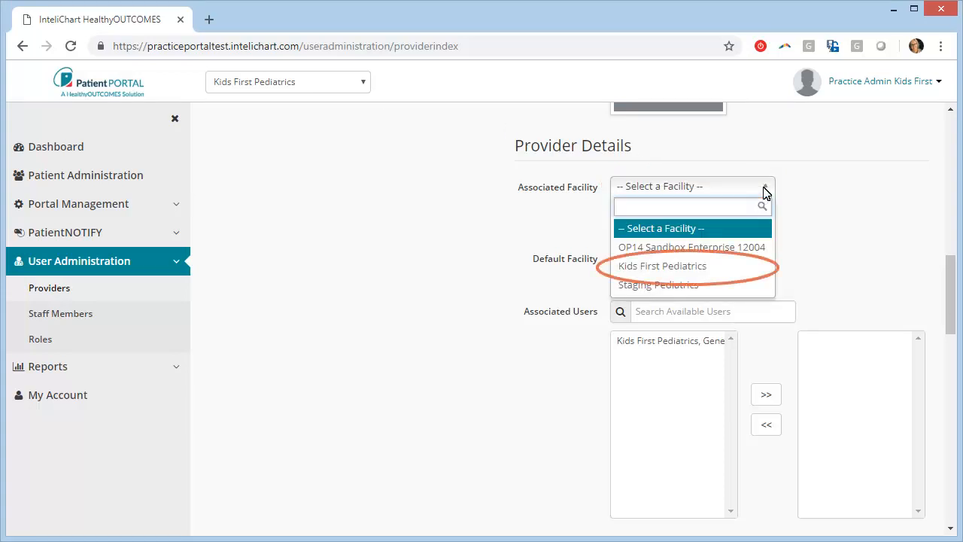
click(663, 268)
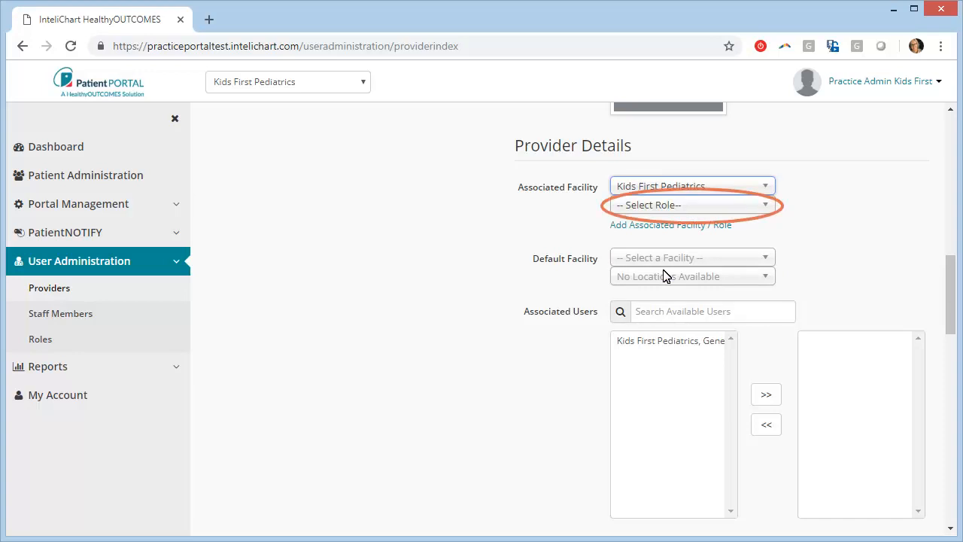
click(761, 211)
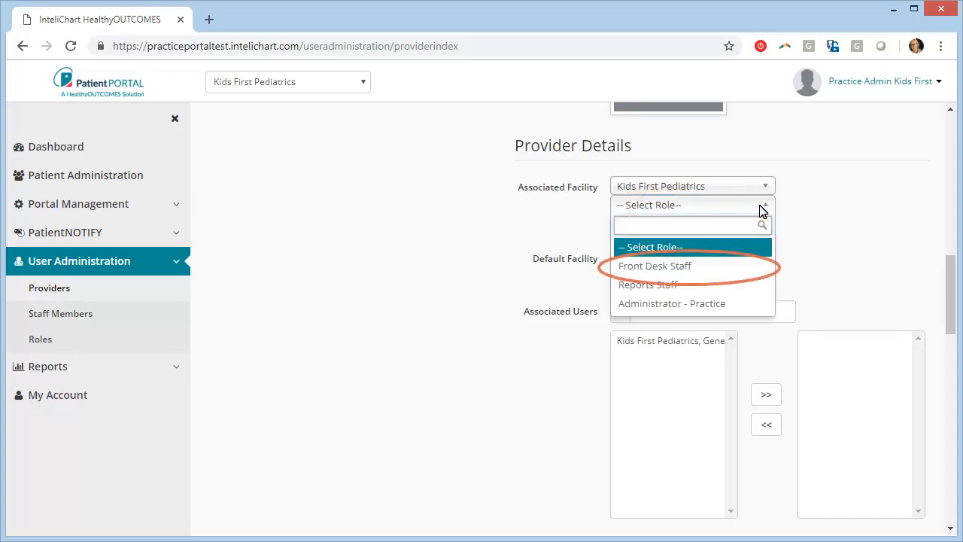
click(649, 272)
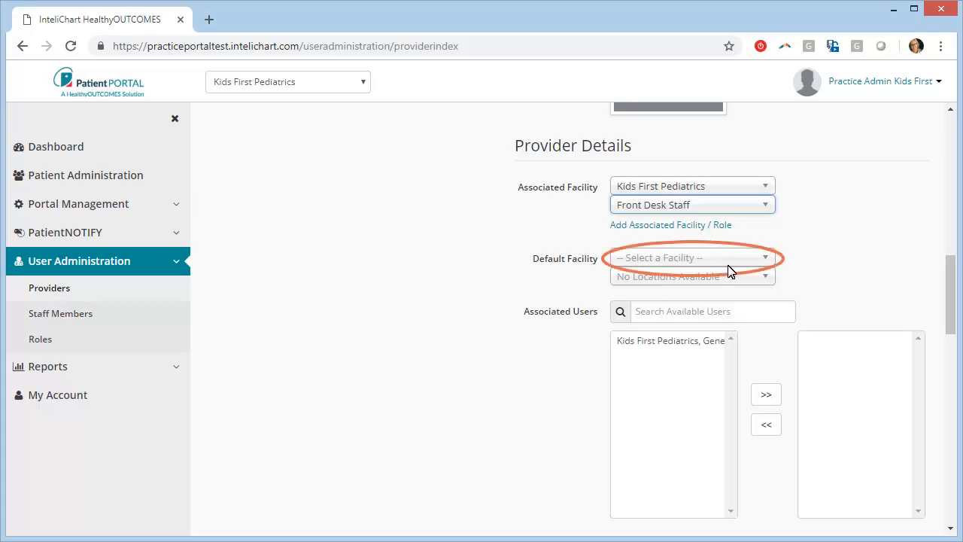
Set default Kids First Pediatrics / Kids First Main Office and associate the Generic Provider user.
click(768, 261)
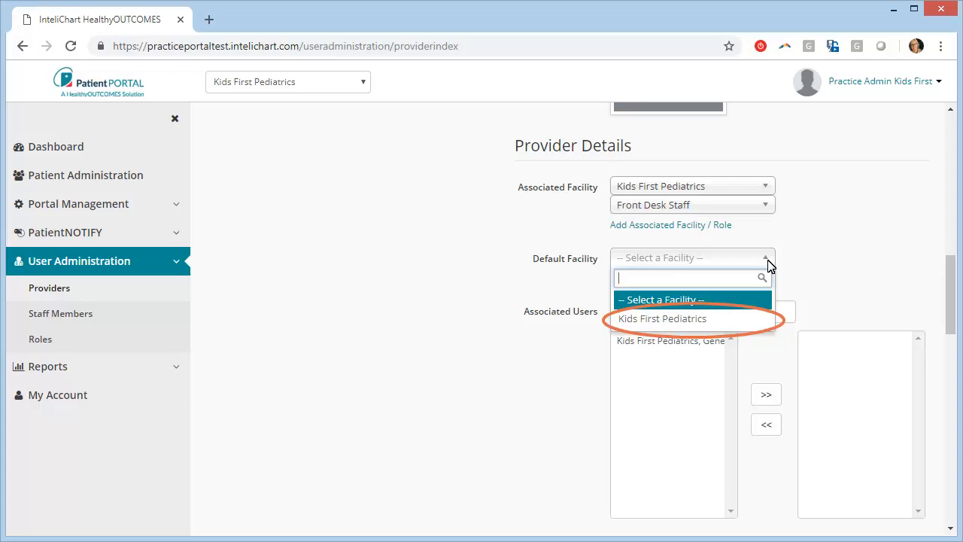
click(683, 322)
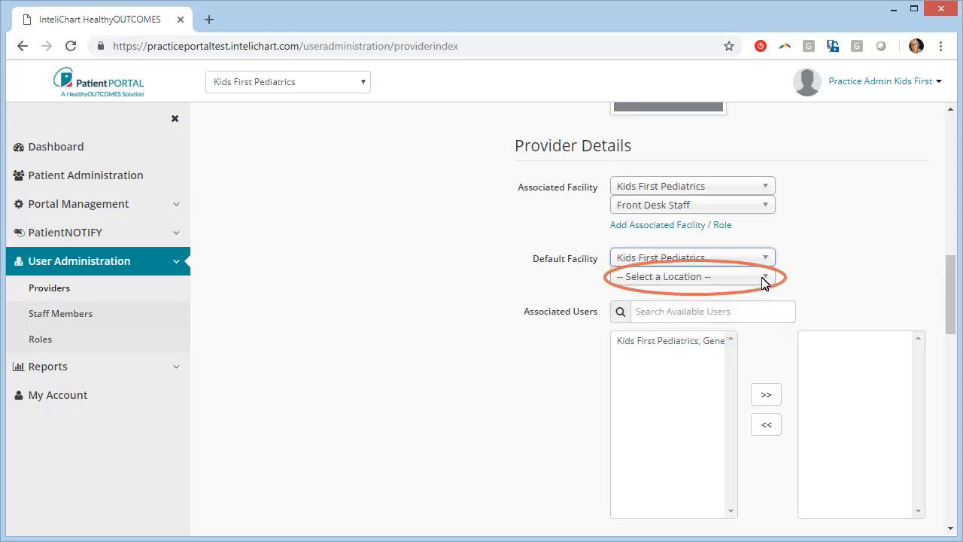
click(764, 278)
click(690, 339)
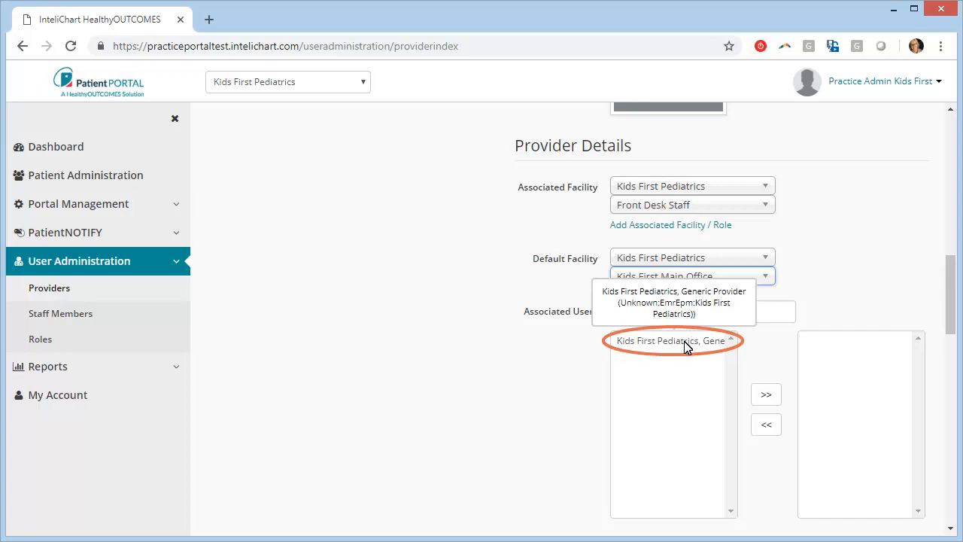
click(669, 341)
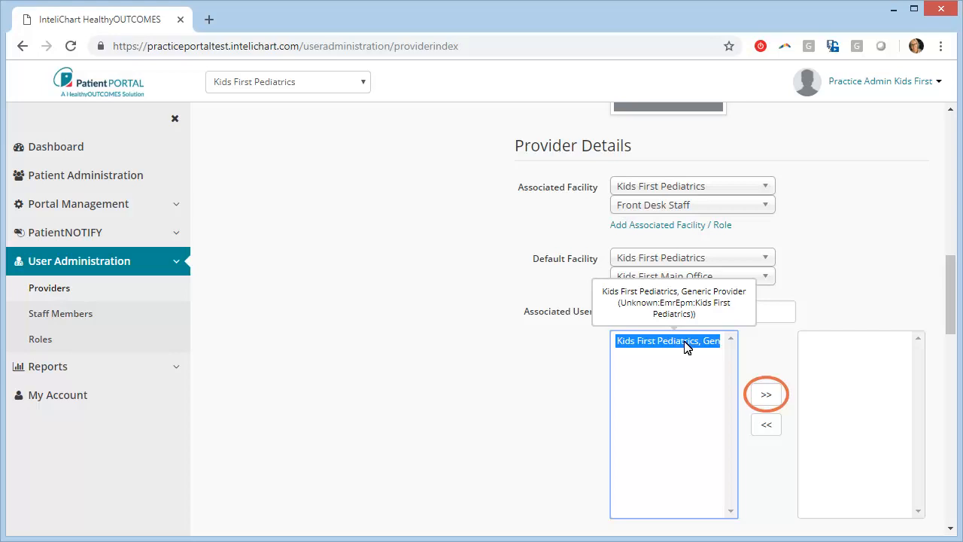
click(767, 395)
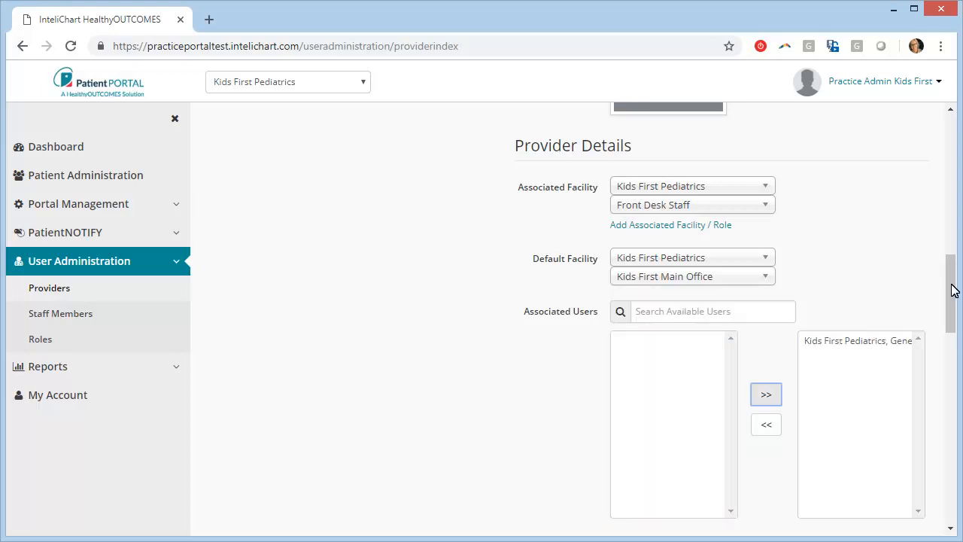
drag(951, 290, 955, 350)
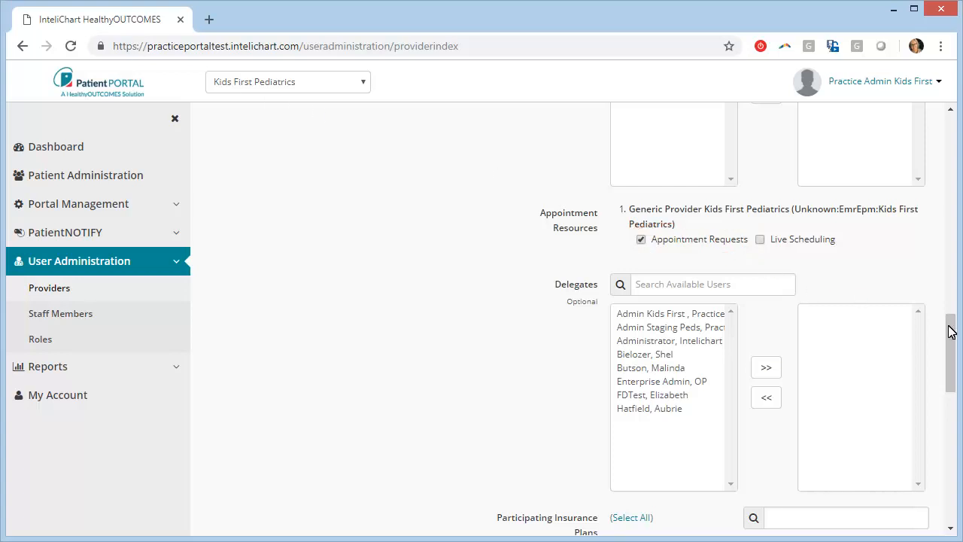
Save the Generic Provider as Front Desk Staff, bringing the provider list to 3.
drag(951, 331, 950, 482)
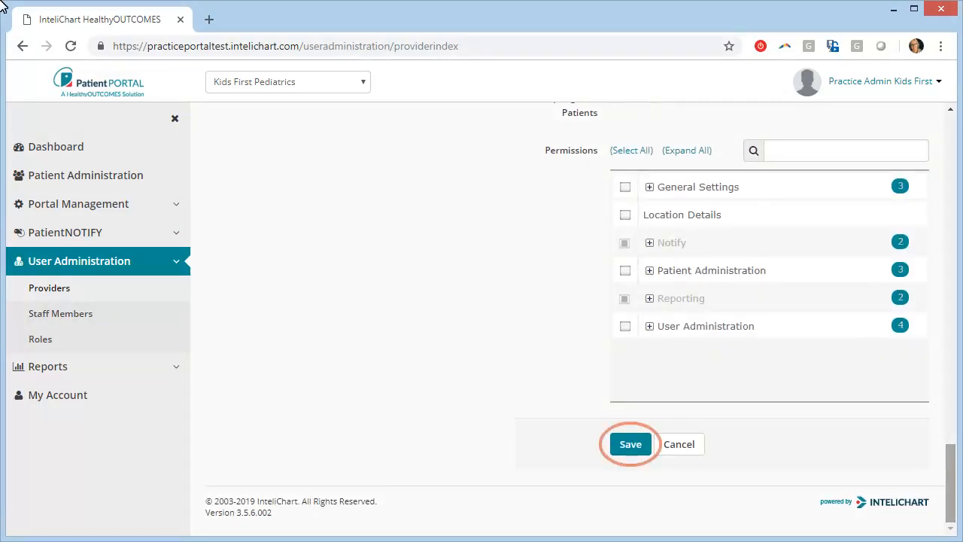
click(631, 444)
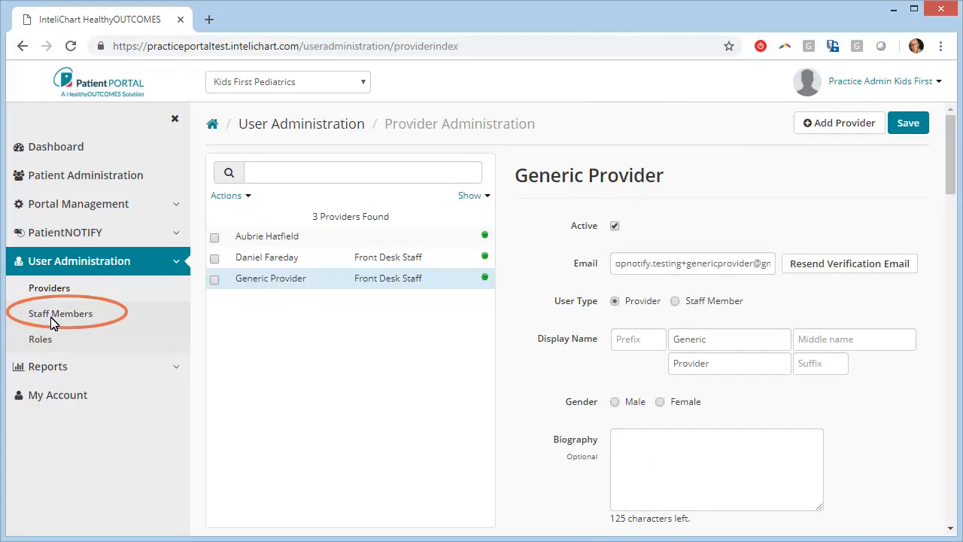
Deactivate the Front Desk Staff member from the Staff Members list.
click(54, 319)
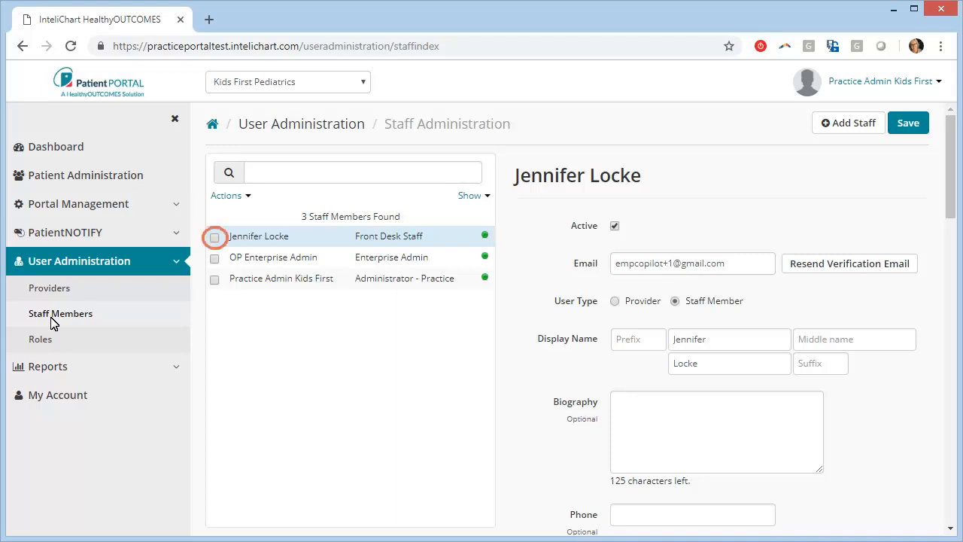
click(215, 237)
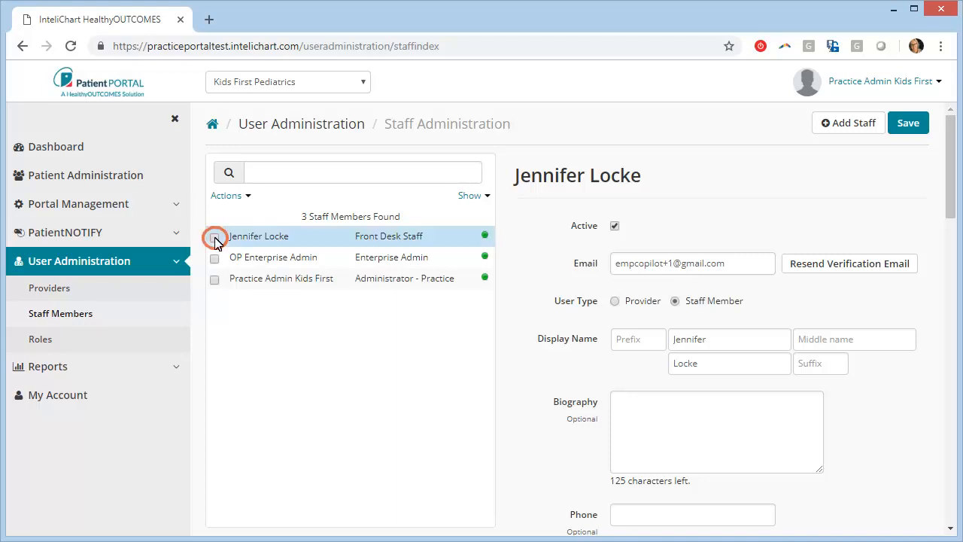
click(247, 197)
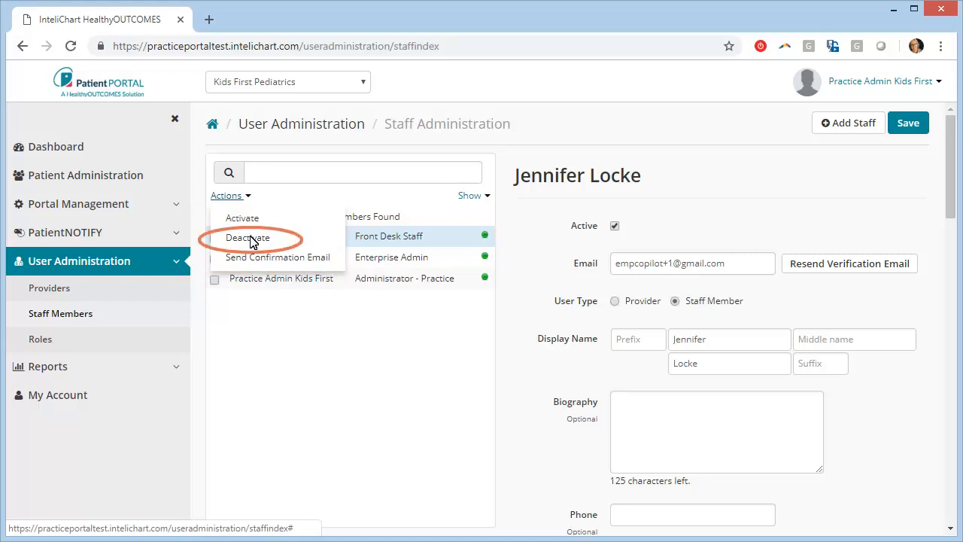
click(248, 237)
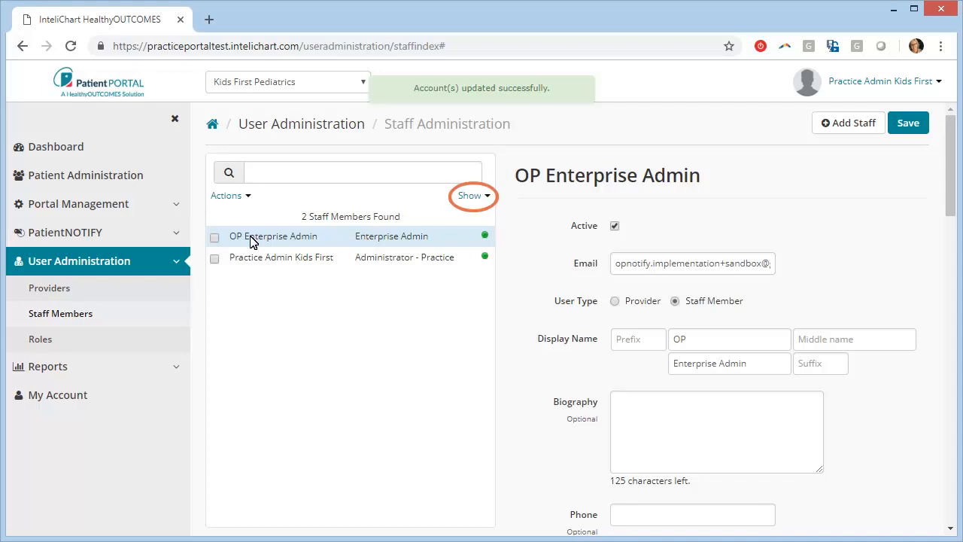
Show inactive staff and reactivate the Front Desk Staff member.
click(486, 197)
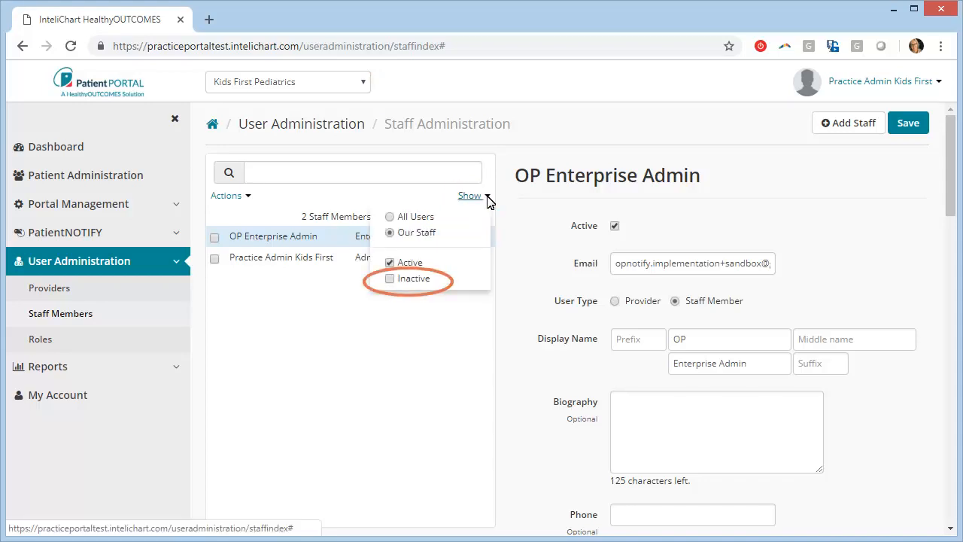
click(390, 279)
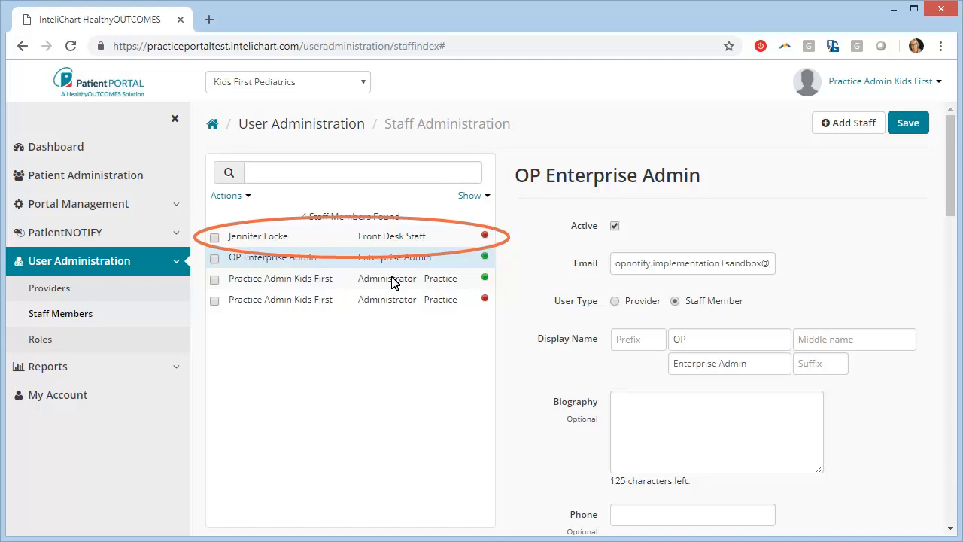
click(215, 237)
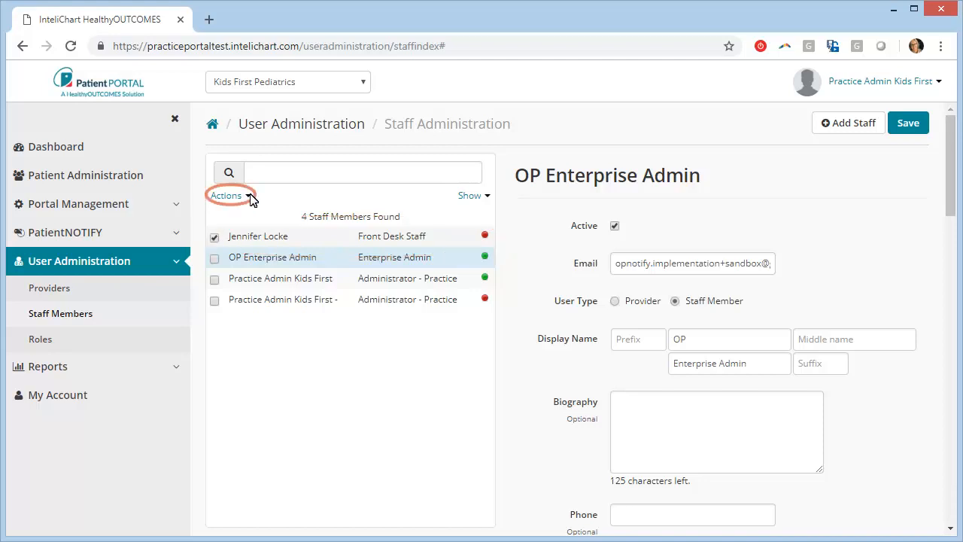
click(248, 195)
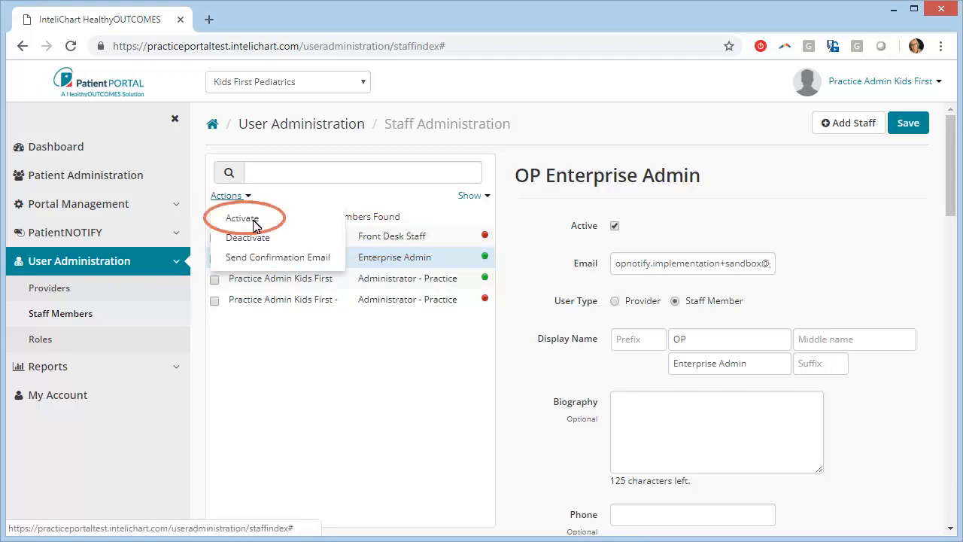
click(252, 219)
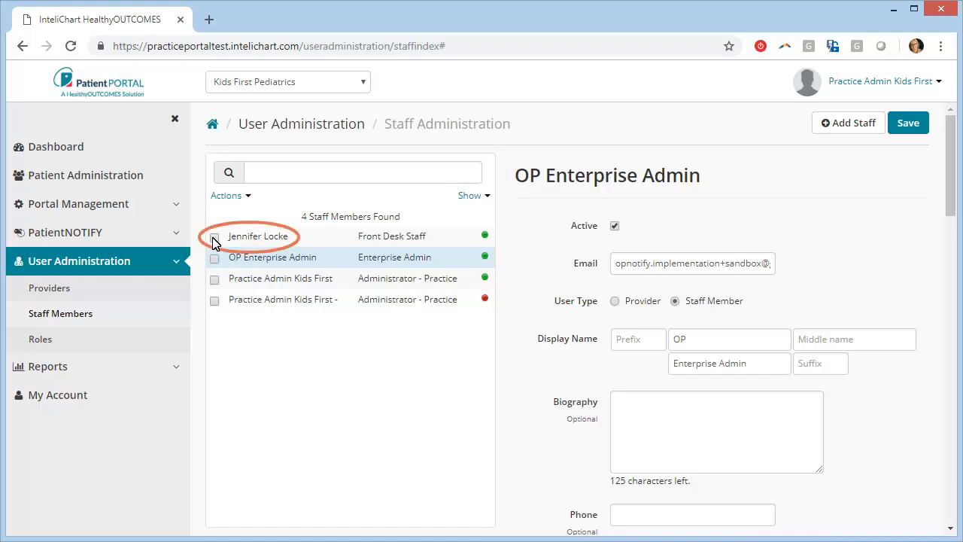
Send the Front Desk Staff member a confirmation email.
click(215, 238)
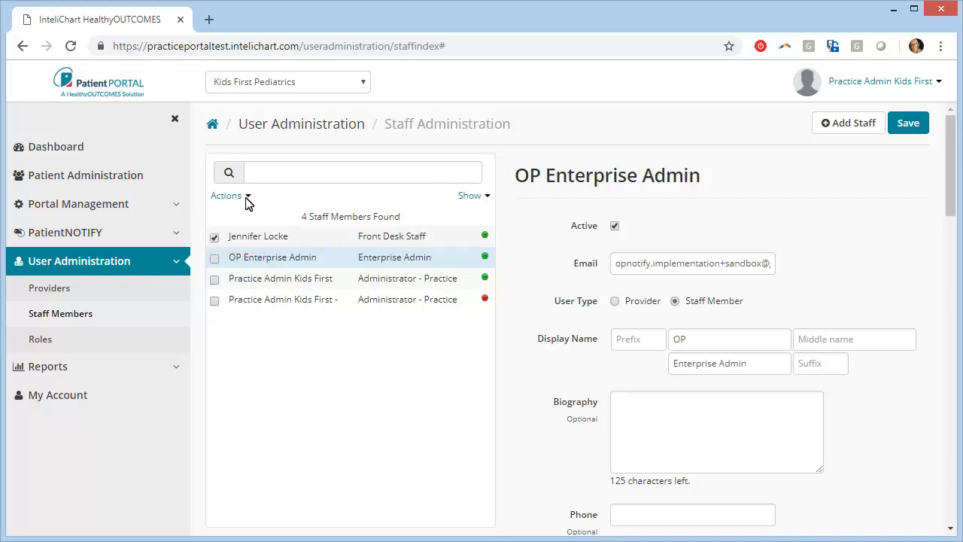
click(246, 196)
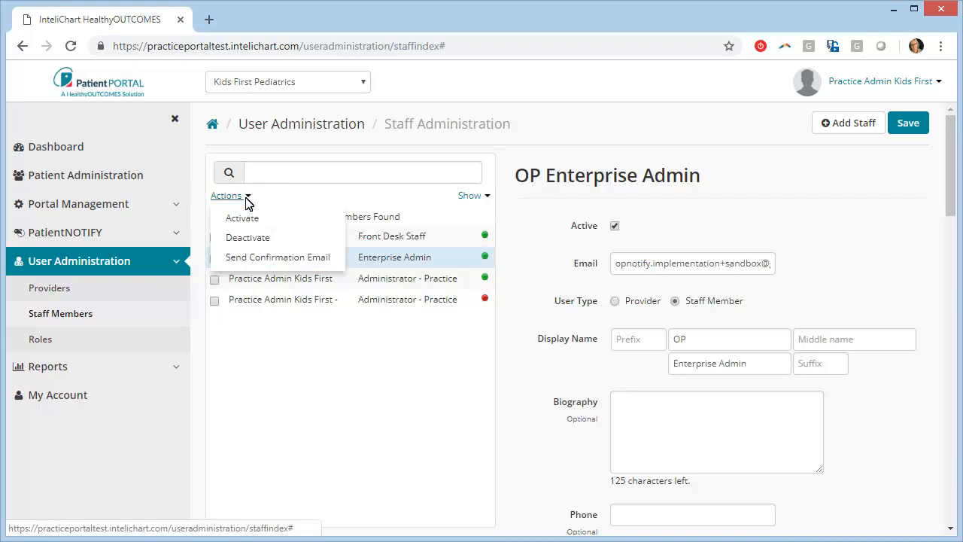
click(265, 258)
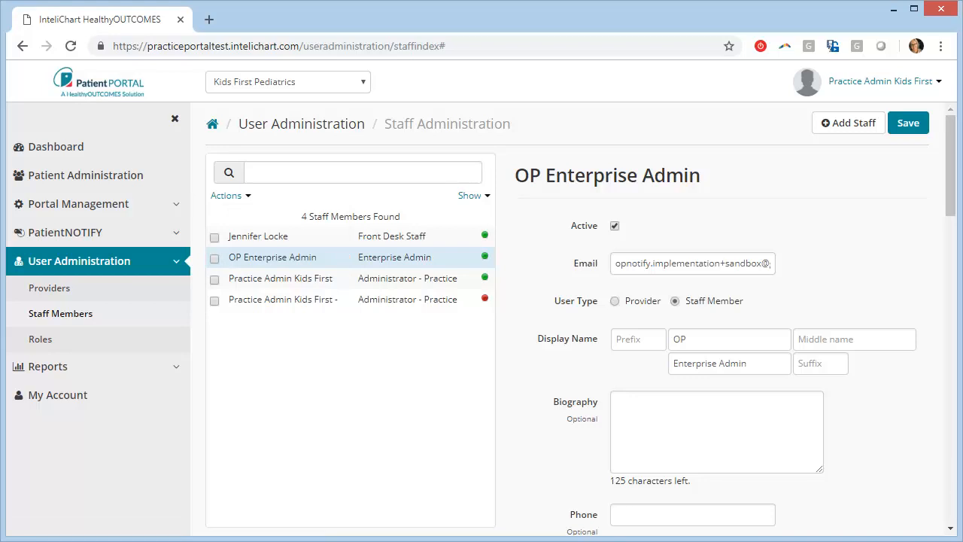